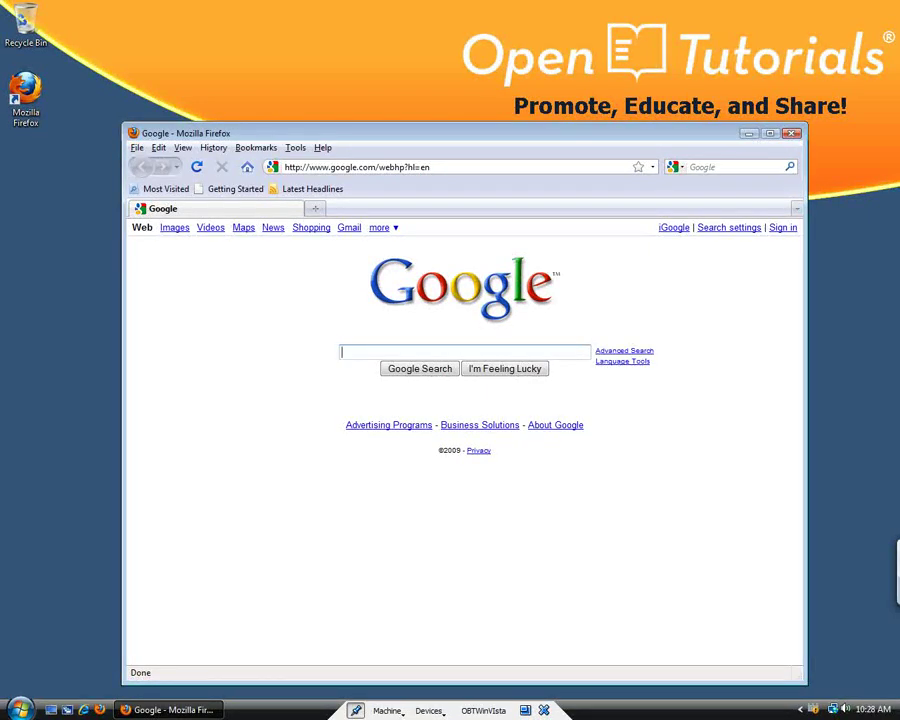
- Set 'When Firefox starts' to 'Show a blank page' in Options, then exit Firefox
left_click(297, 149)
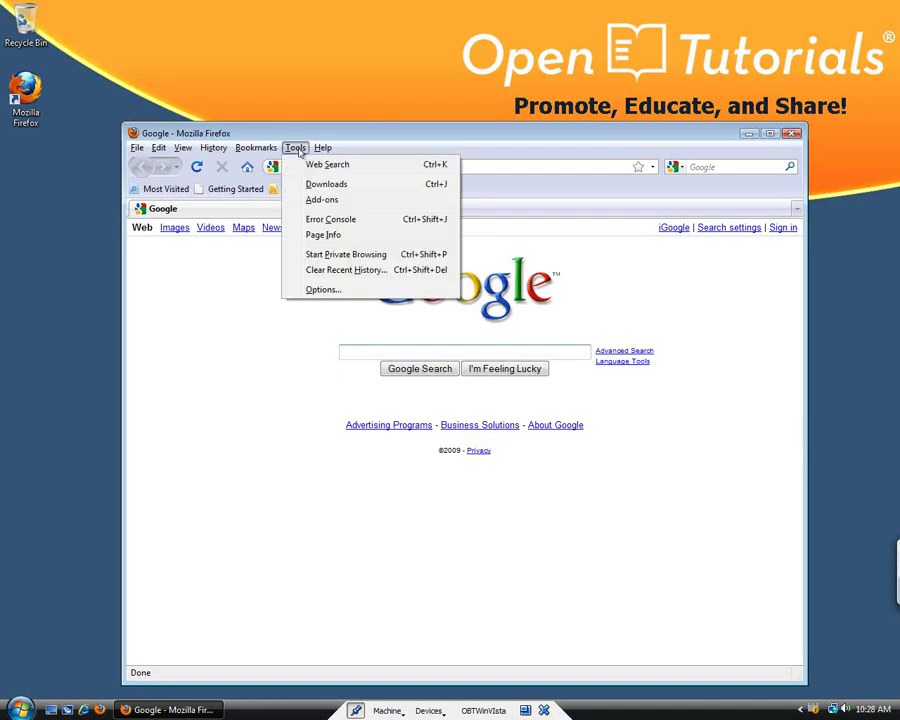
left_click(328, 290)
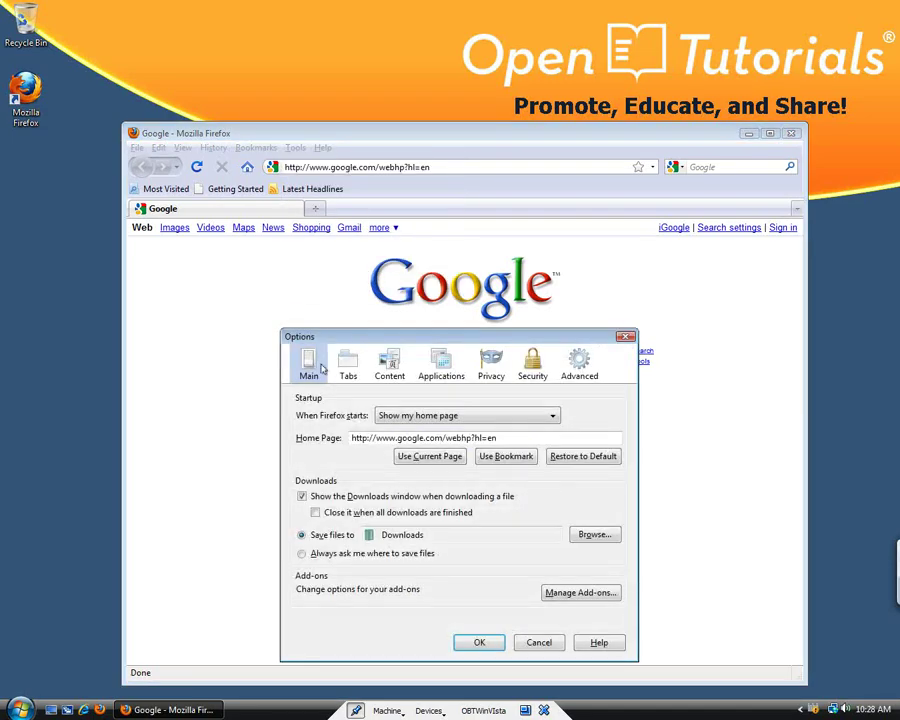
left_click_drag(378, 338, 384, 239)
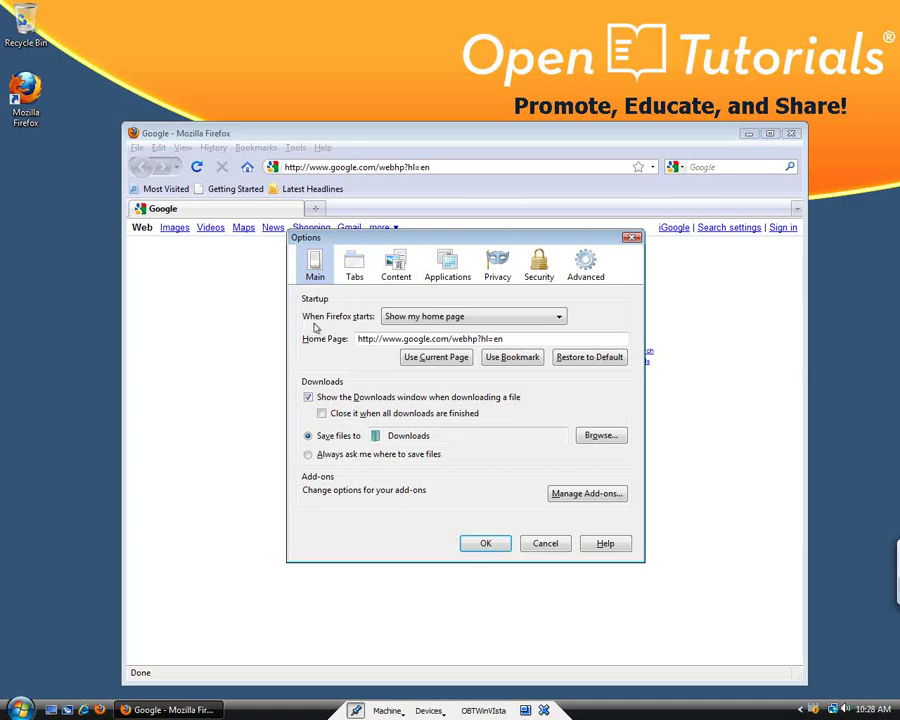
left_click(485, 318)
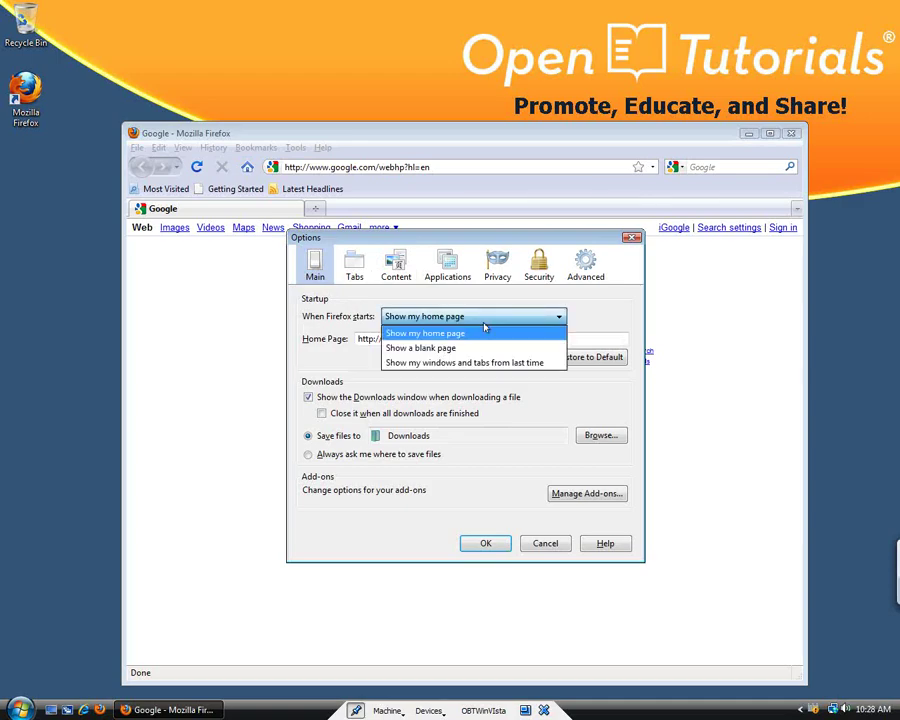
left_click(485, 332)
mouse_move(394, 239)
left_mouse_down()
mouse_move(424, 445)
mouse_move(409, 296)
left_mouse_up()
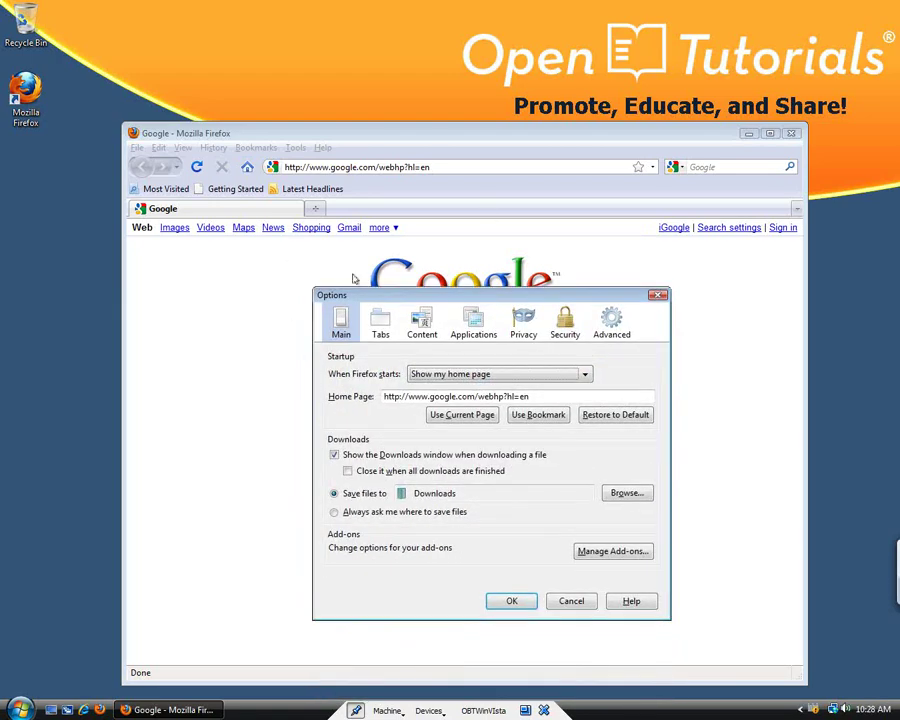
left_click(511, 375)
left_click(470, 402)
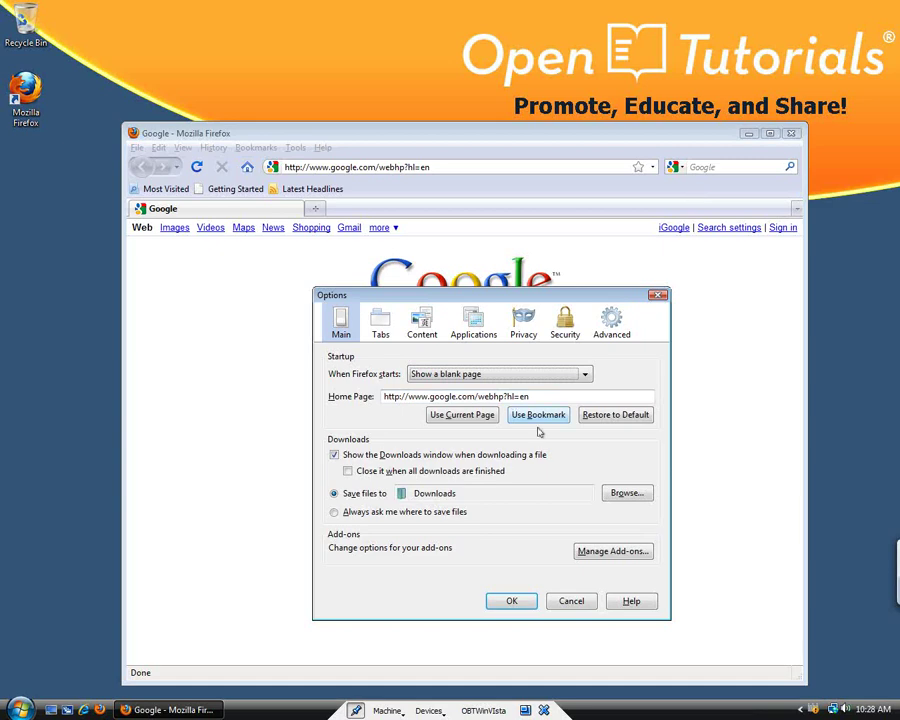
left_click(511, 603)
left_click(790, 134)
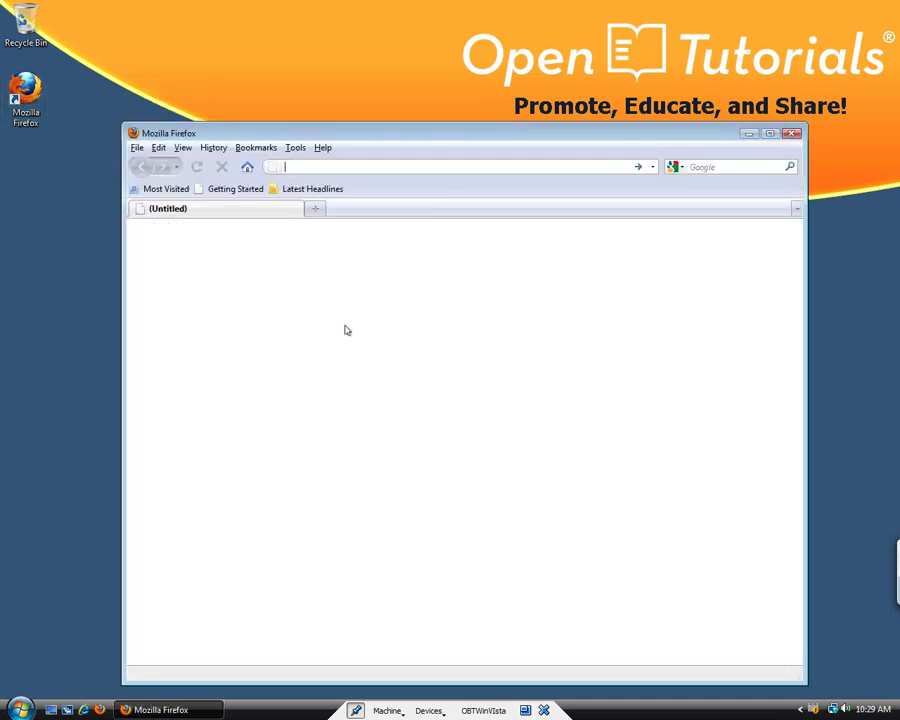
- Add two new tabs and cycle through all three Untitled blank tabs
left_click(316, 209)
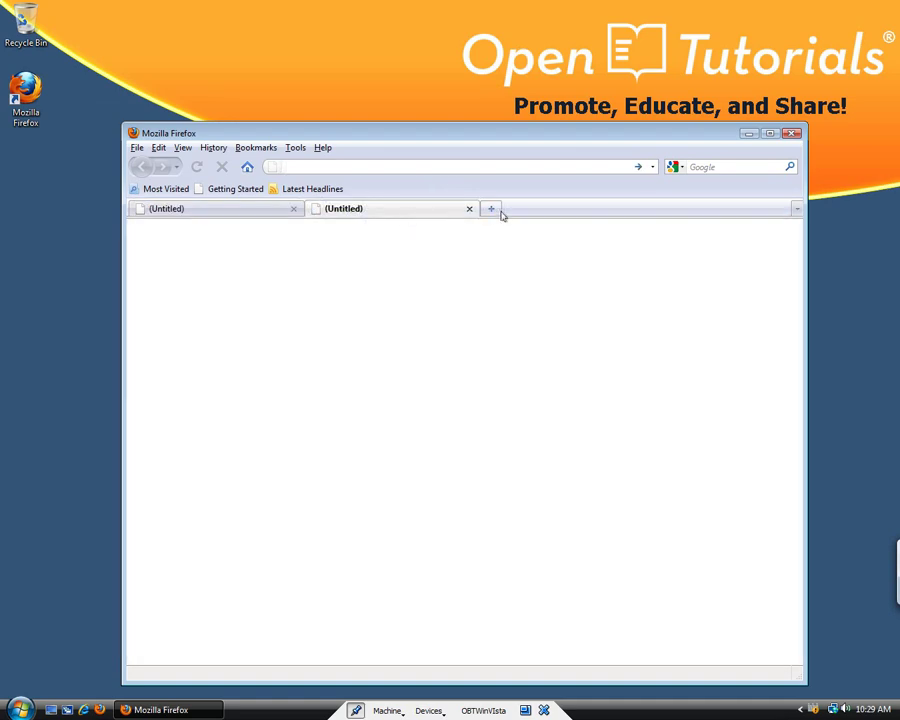
left_click(490, 209)
left_click(280, 211)
left_click(398, 211)
left_click(533, 212)
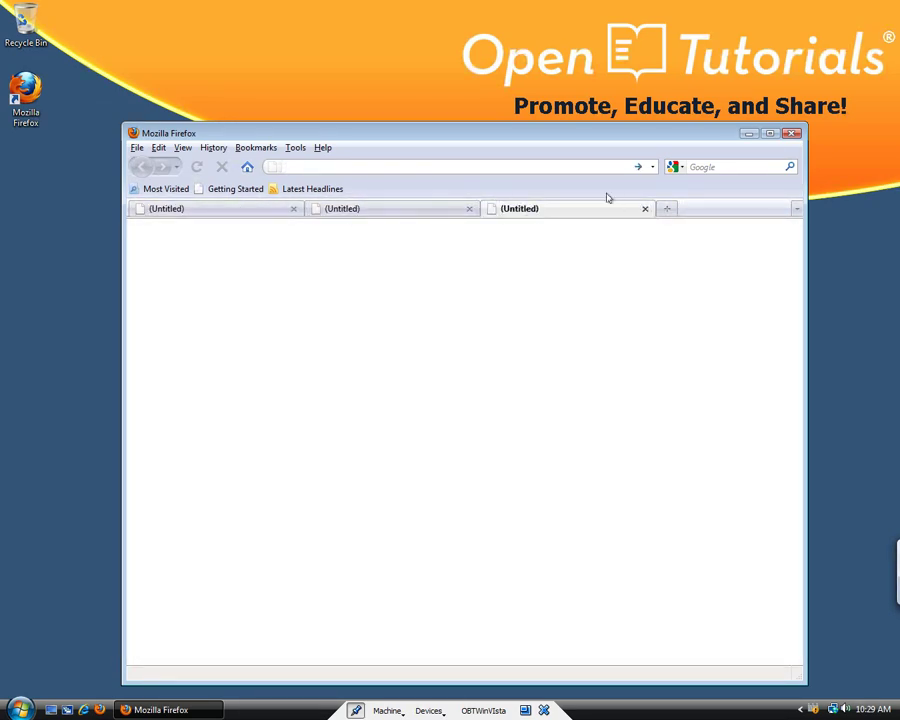
- Set startup to 'Show my windows and tabs from last time' and return to the first tab
left_click(295, 148)
left_click(310, 290)
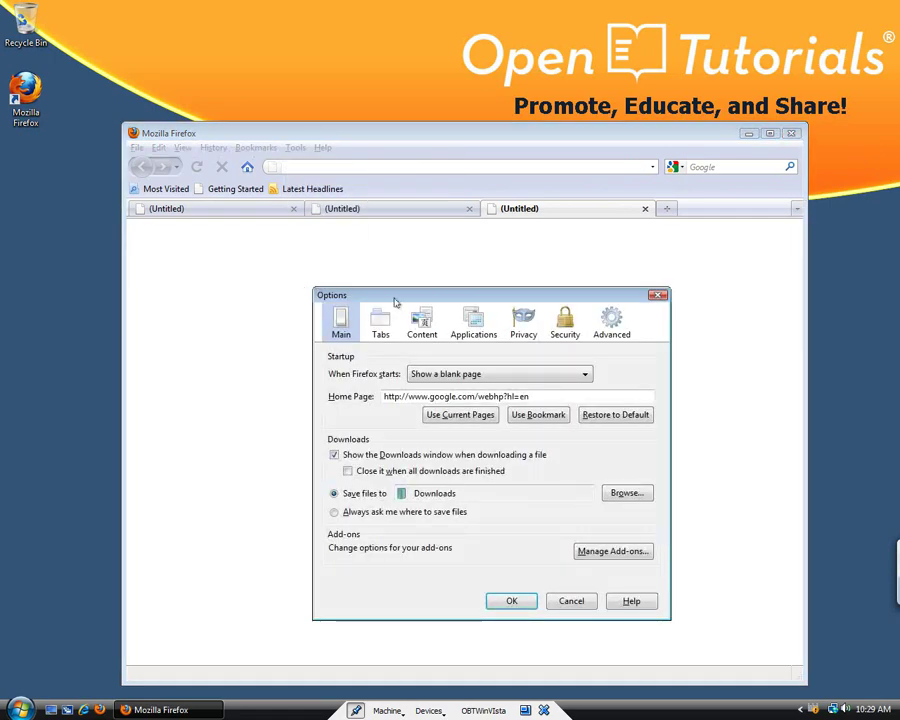
left_click(561, 376)
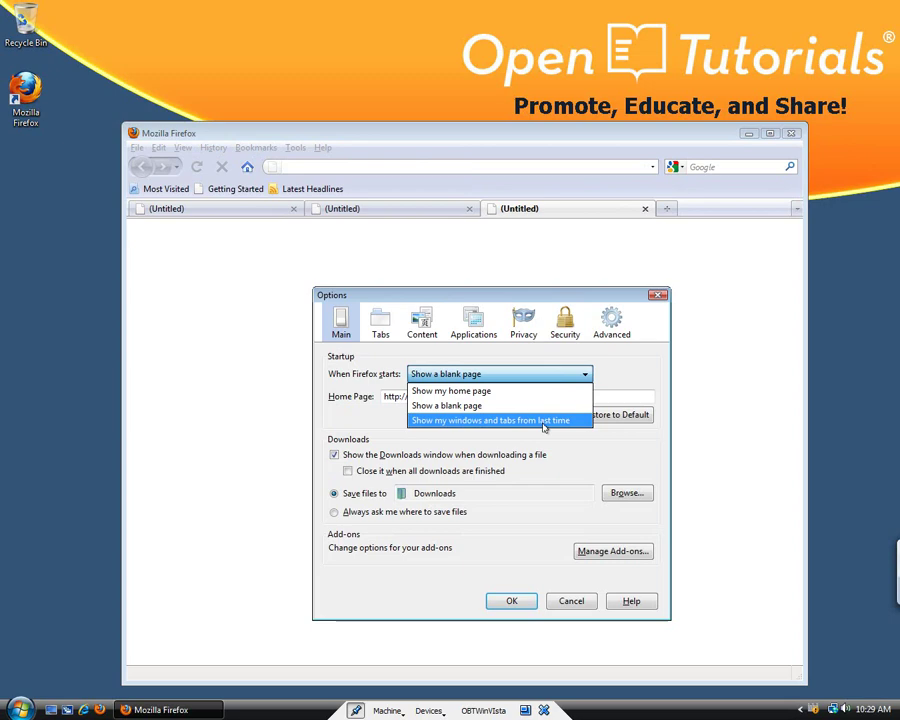
left_click(545, 420)
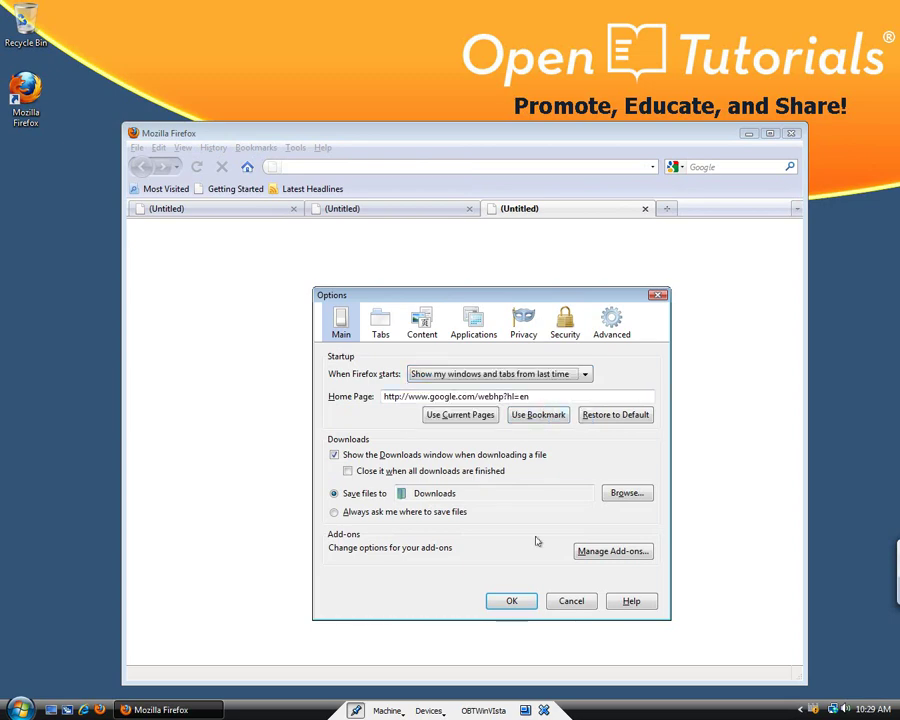
left_click(520, 599)
left_click(262, 207)
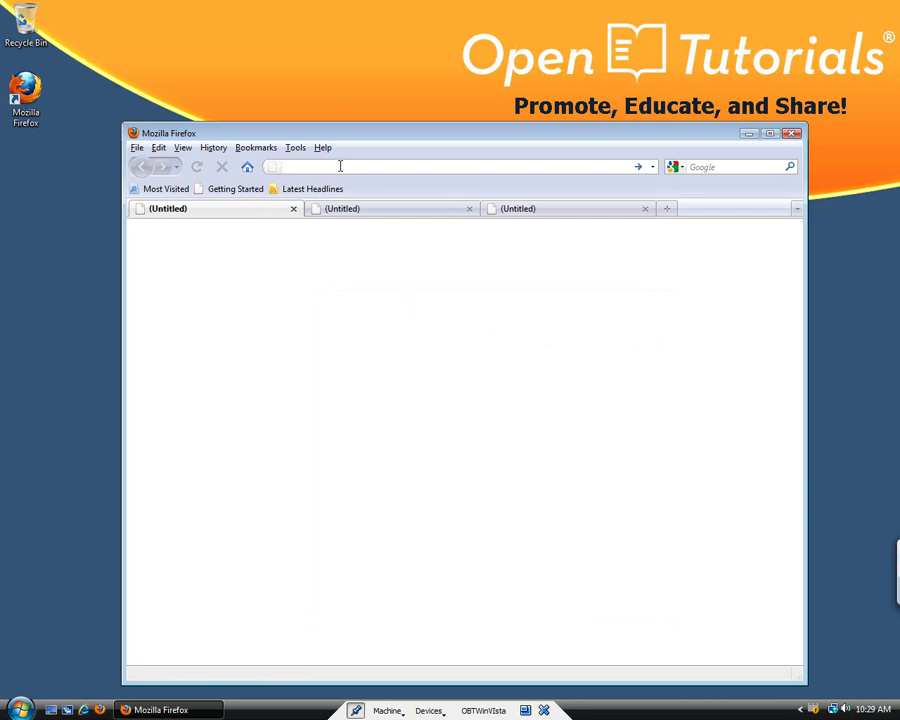
type("www.di")
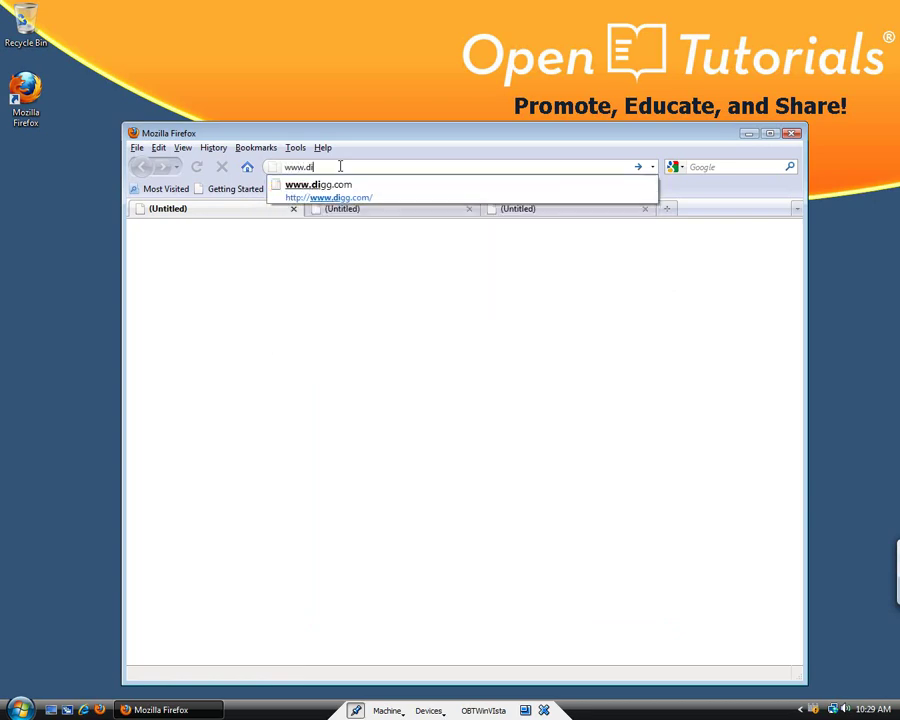
type("gg.com")
key("Return")
left_click(370, 210)
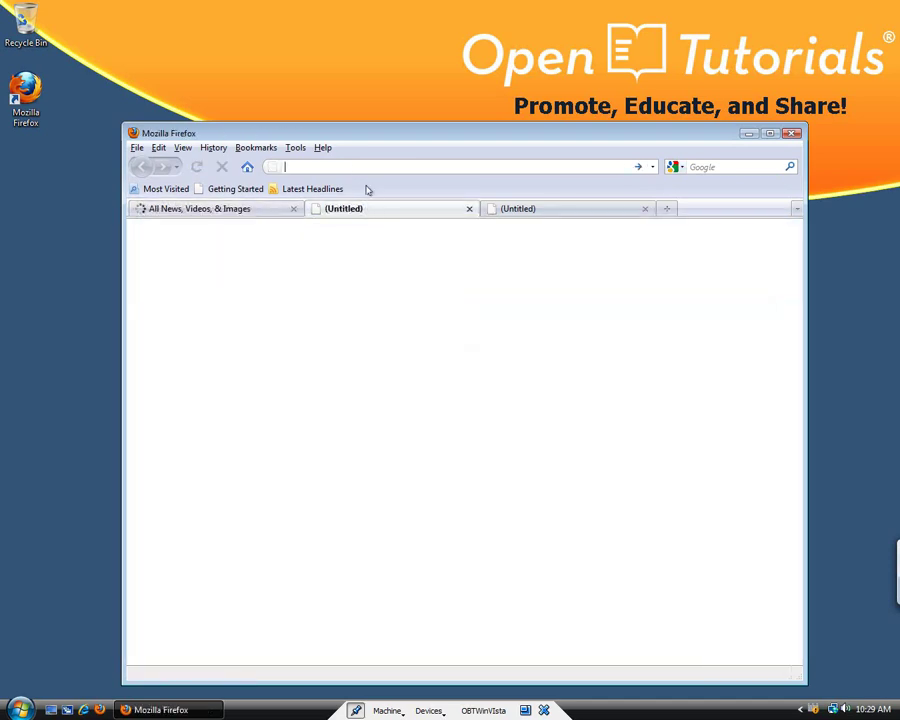
type("yahoo.com")
key("Return")
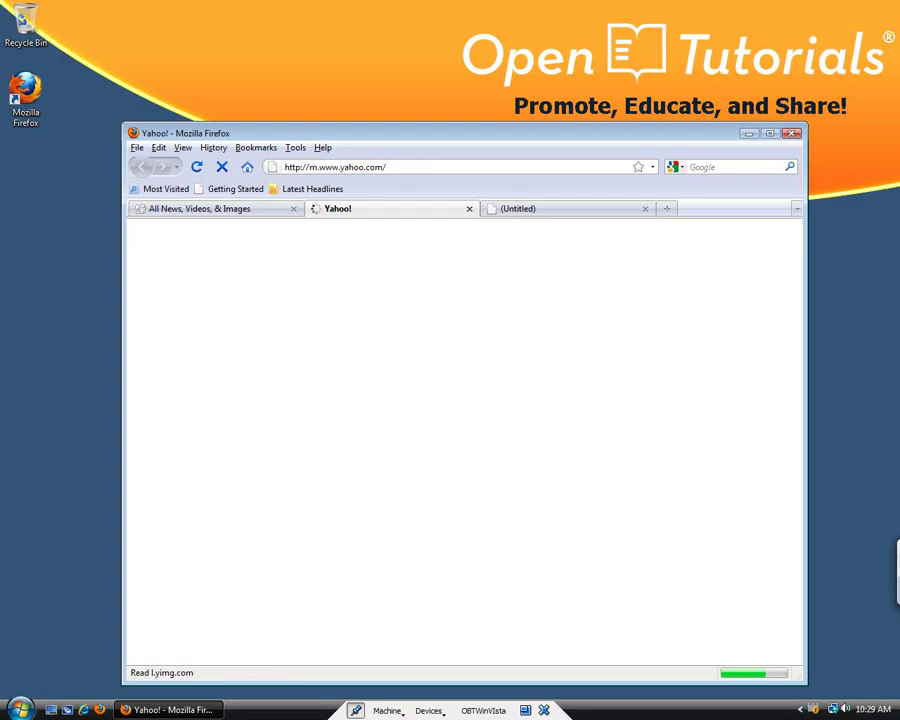
- Scroll through the Digg page, then go back to the Yahoo! tab
left_click(232, 210)
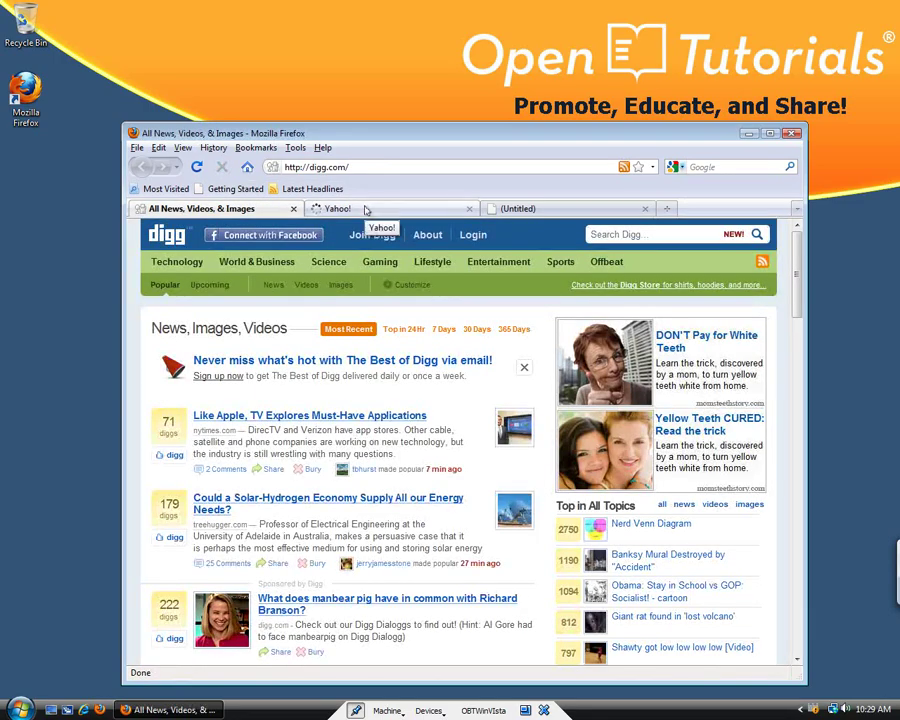
scroll(450, 440, "down", 3)
scroll(450, 440, "down", 3)
scroll(450, 440, "down", 3)
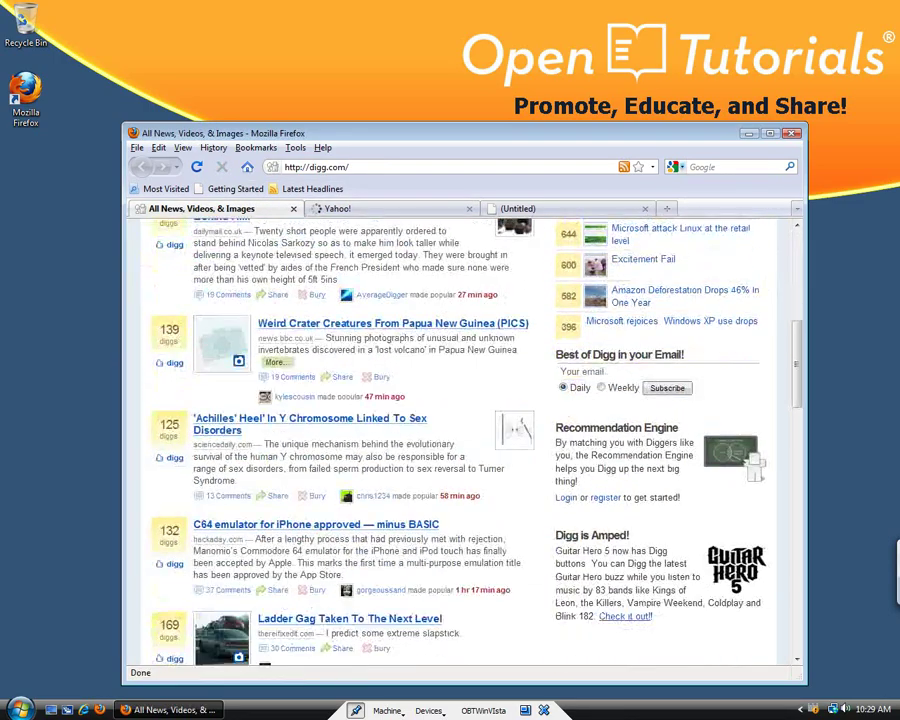
scroll(450, 440, "down", 3)
scroll(500, 460, "down", 5)
scroll(500, 460, "down", 2)
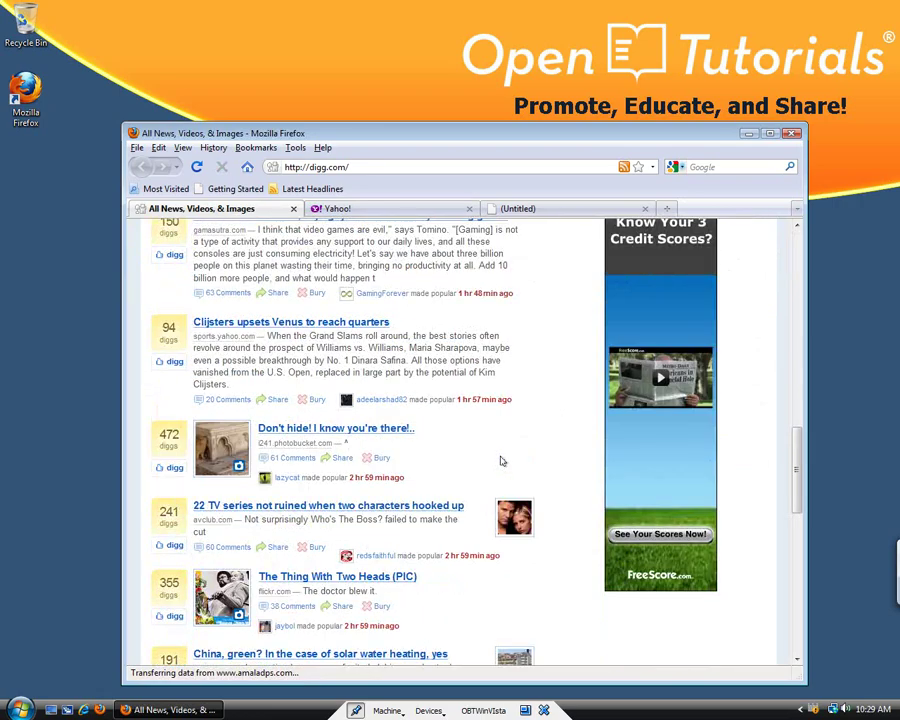
scroll(502, 461, "up", 5)
scroll(502, 461, "up", 5)
left_click(380, 209)
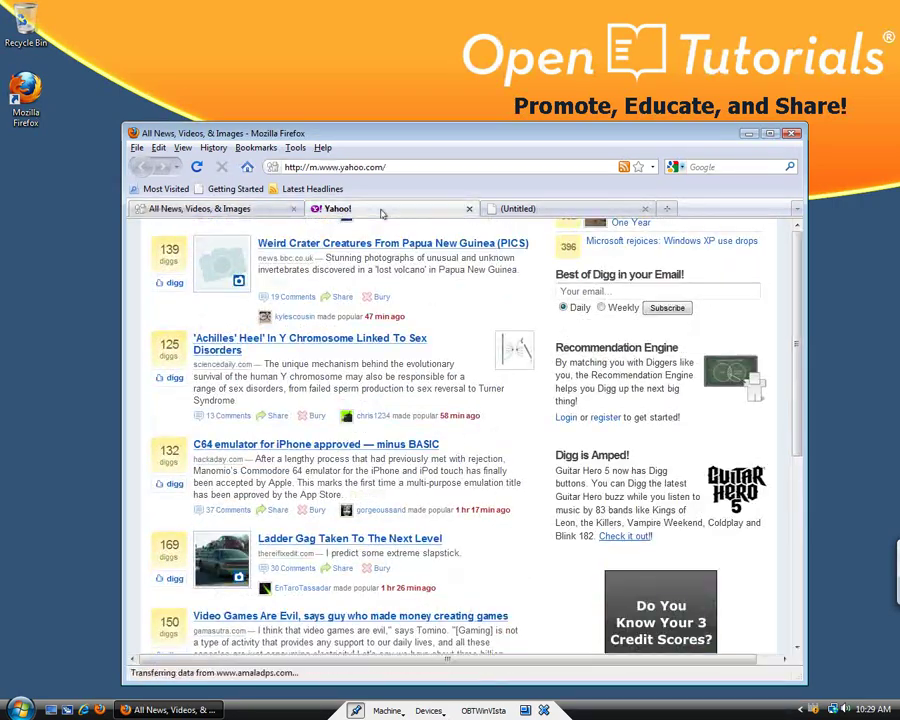
- Restart Firefox and check the restored Digg, Yahoo! and blank tabs
left_click(792, 134)
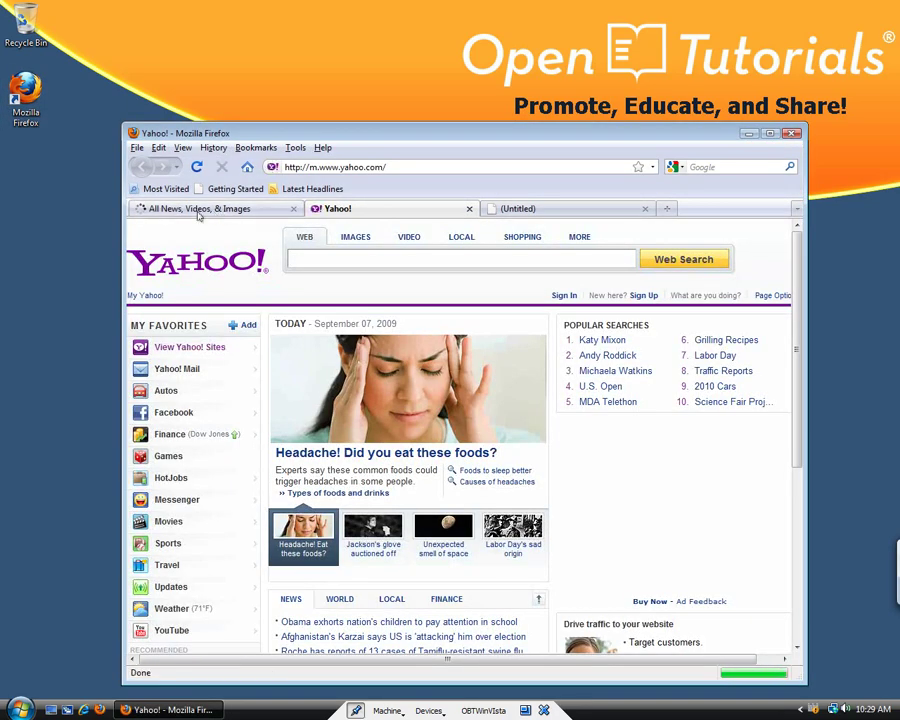
left_click(198, 209)
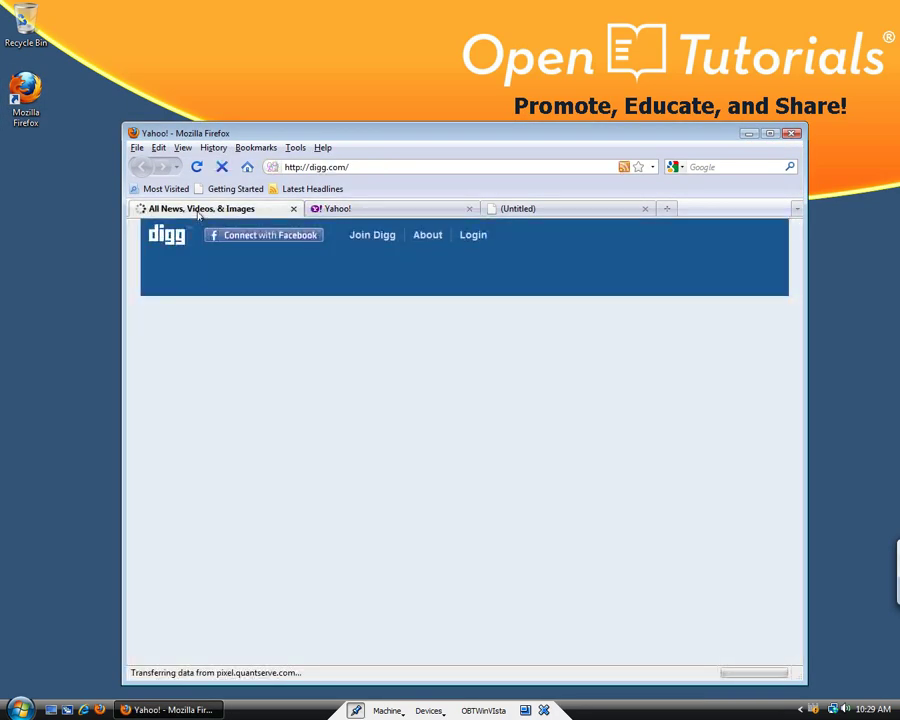
left_click(345, 209)
left_click(556, 212)
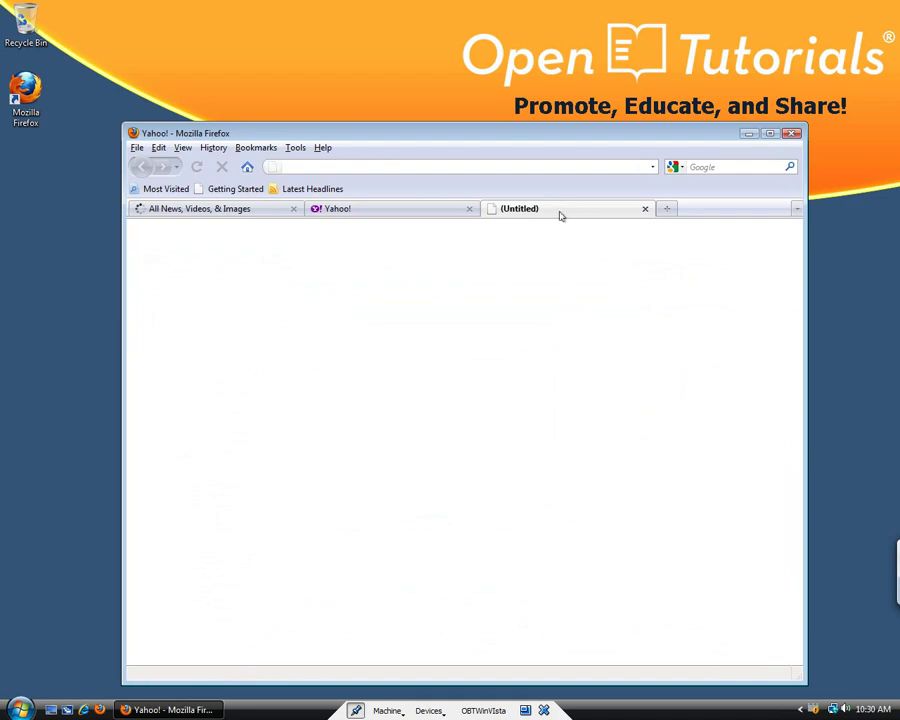
left_click(398, 209)
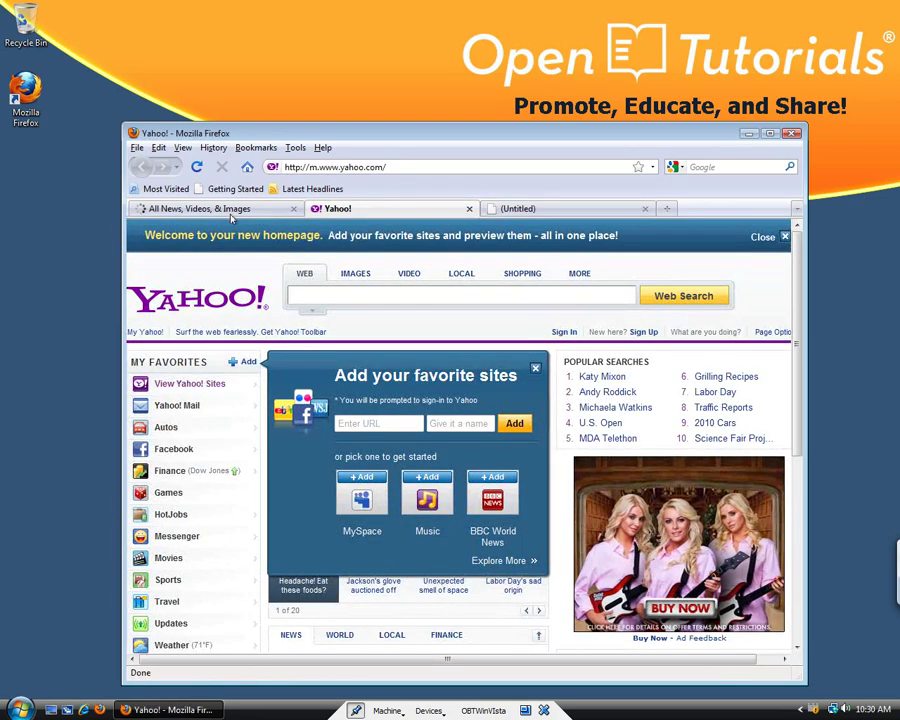
left_click(226, 210)
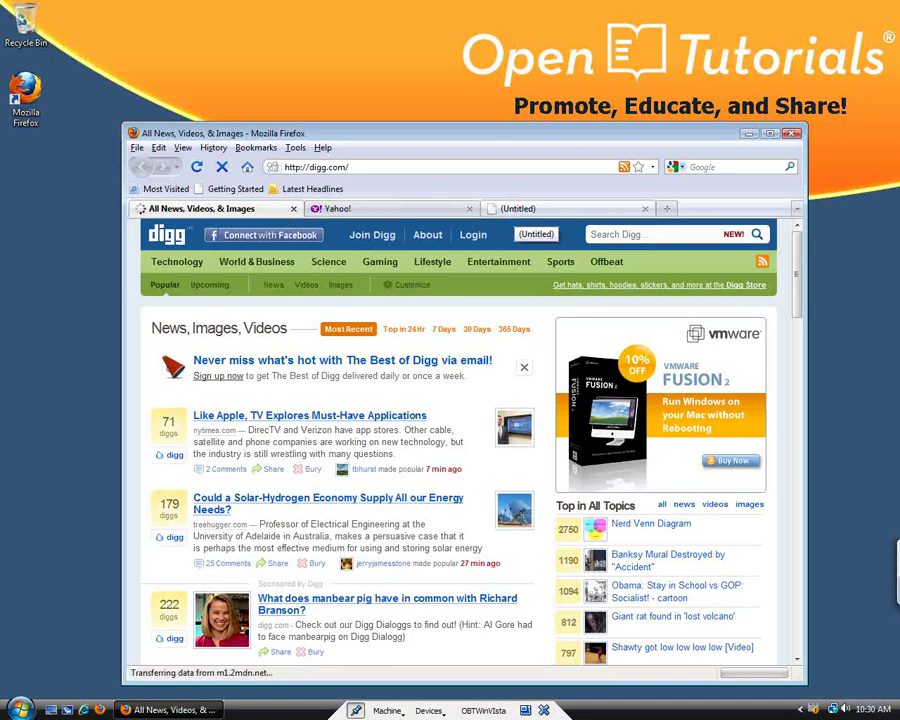
- Close the Digg tab and load the Google home page with the Home button
scroll(450, 440, "down", 10)
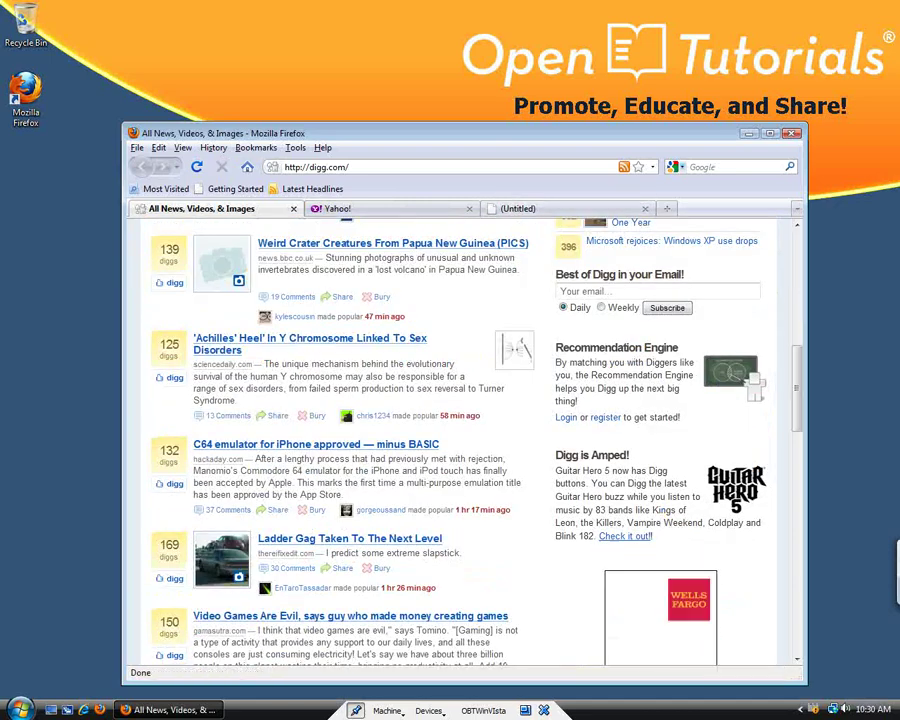
left_click(293, 209)
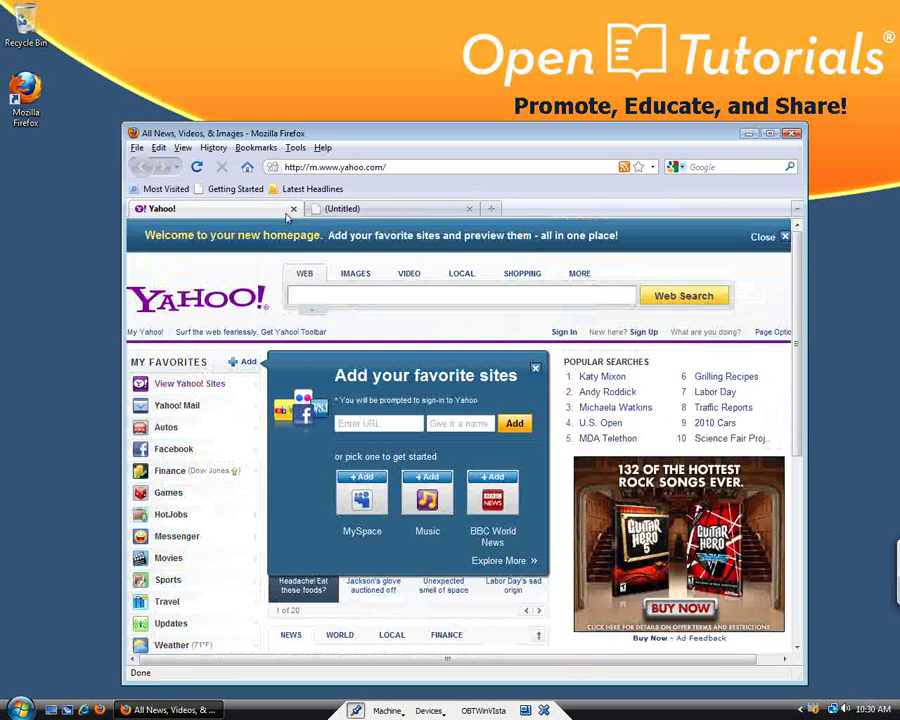
left_click(247, 169)
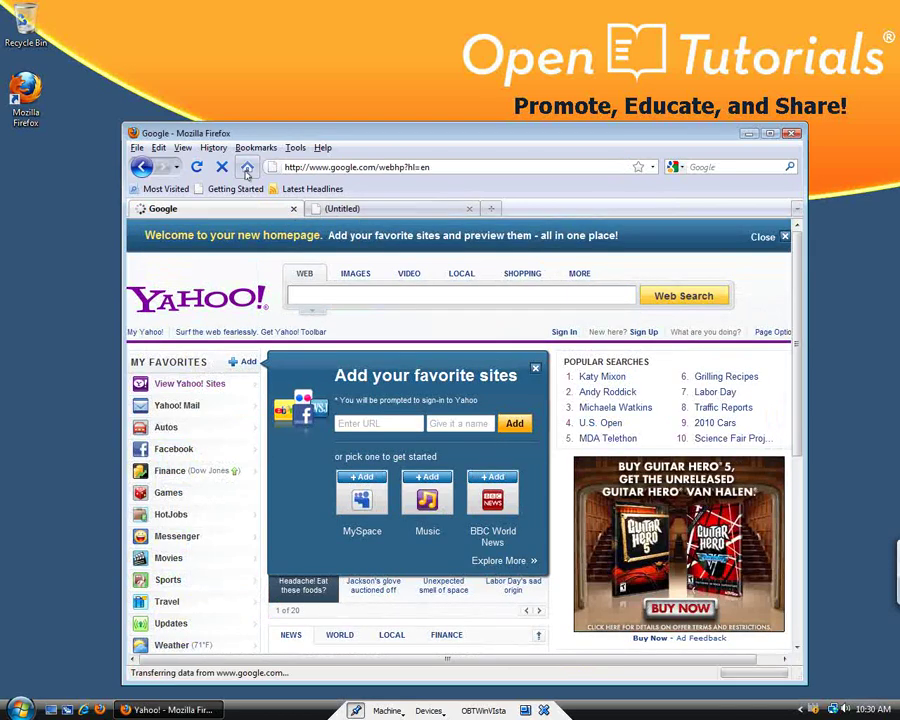
- Load yahoo.com in the current tab, correcting the mistyped 'yahoo.cokm' address
left_click(355, 168)
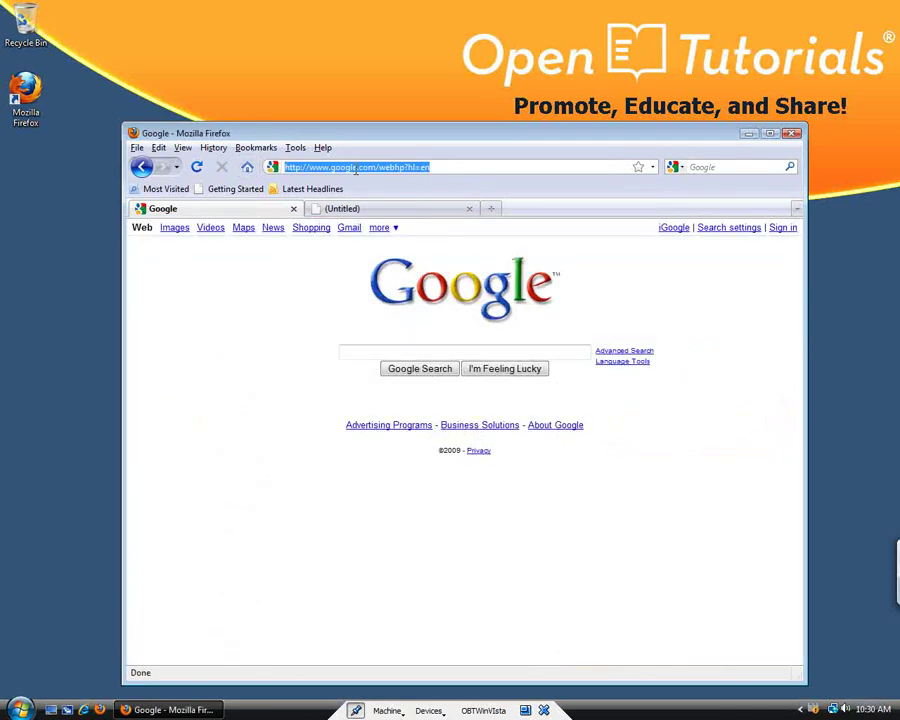
type("yahoo")
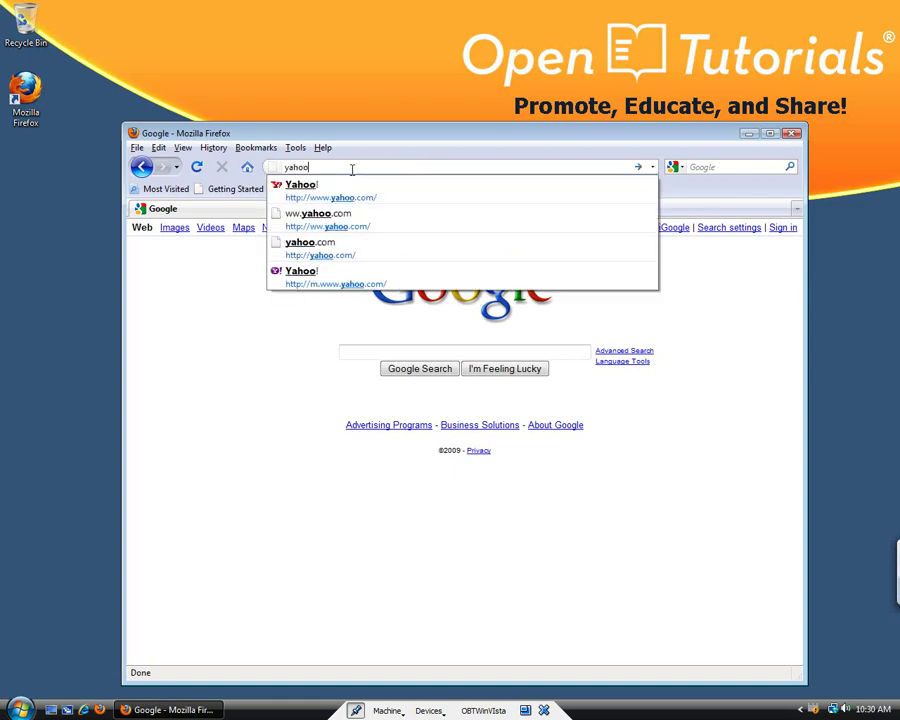
type(".cokm")
key("Return")
left_click(352, 168)
key("BackSpace")
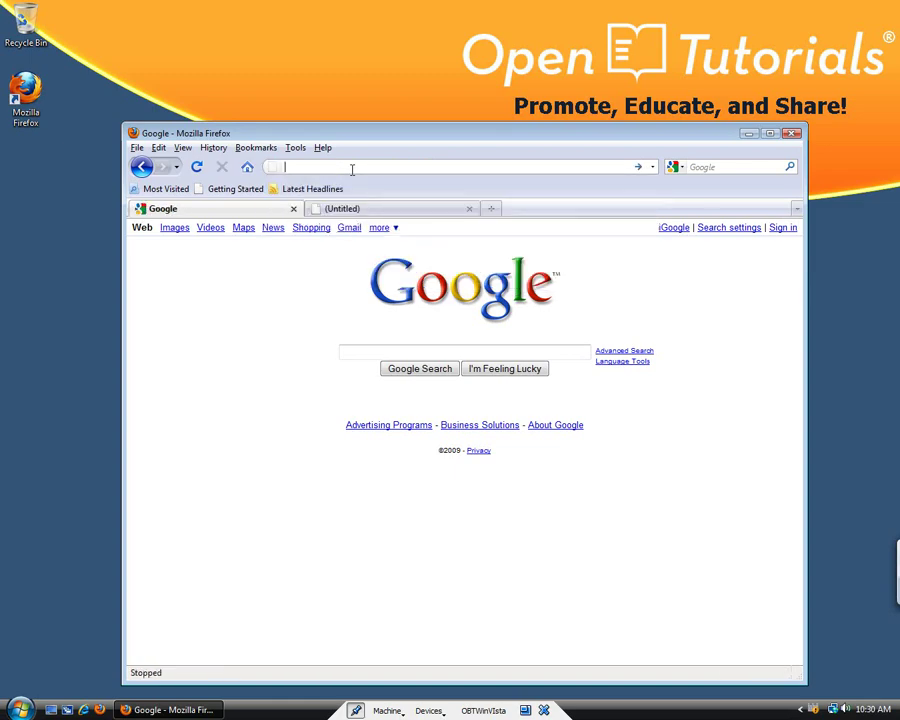
type("yahoo.com")
key("Return")
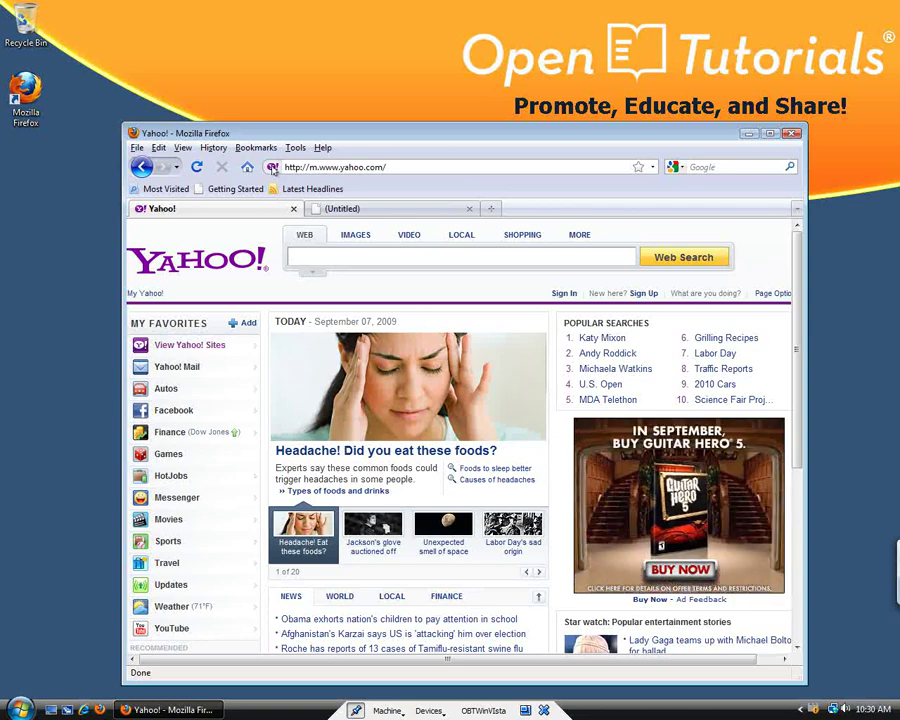
- Drag the Yahoo page icon onto the Home button and confirm it as home page
left_click_drag(272, 167, 247, 168)
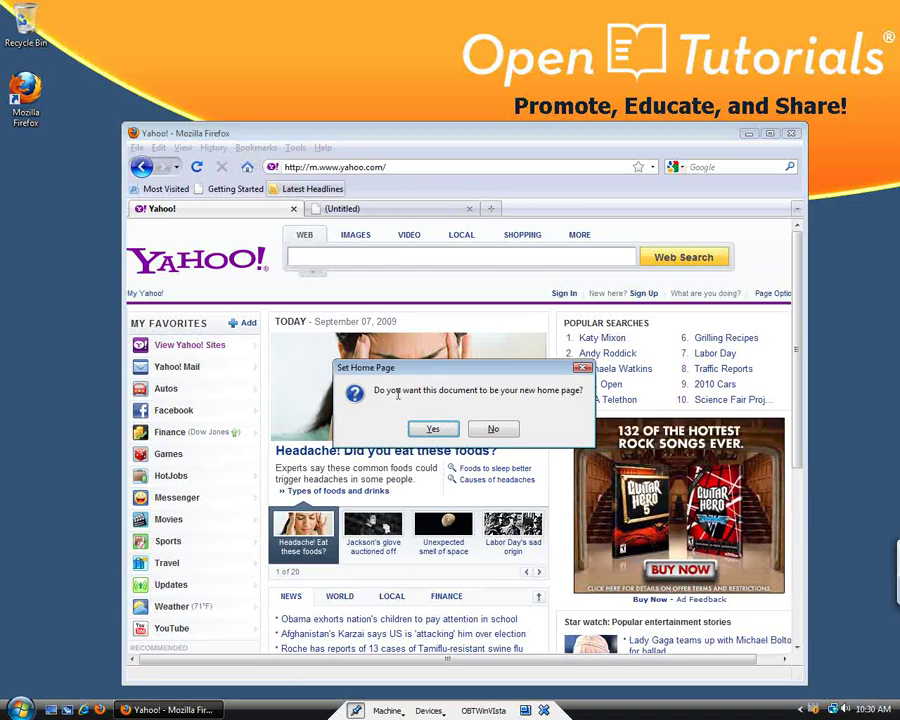
left_click(505, 432)
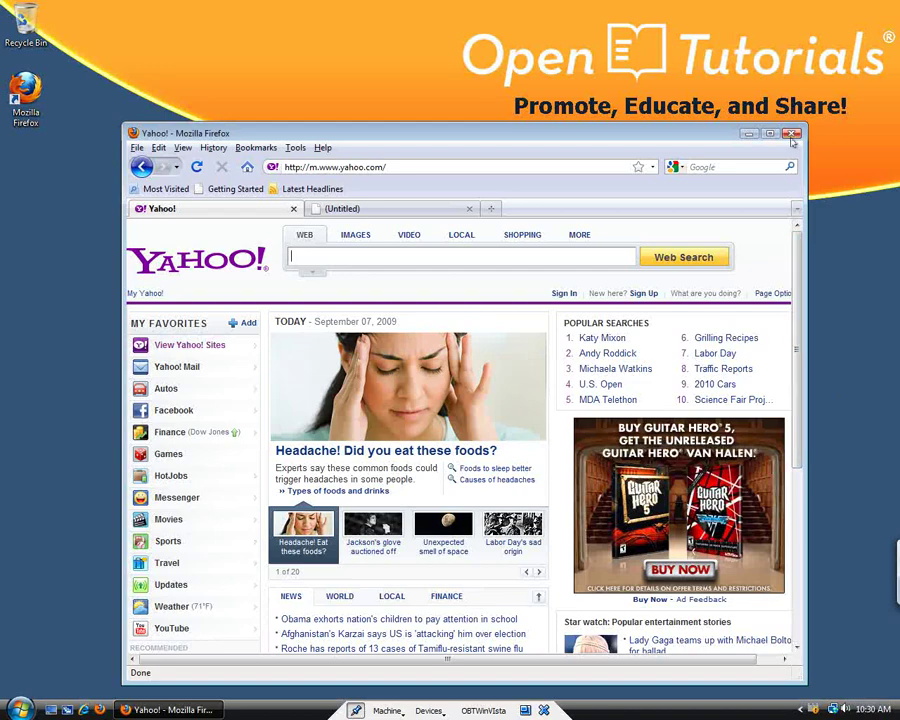
left_click(245, 168)
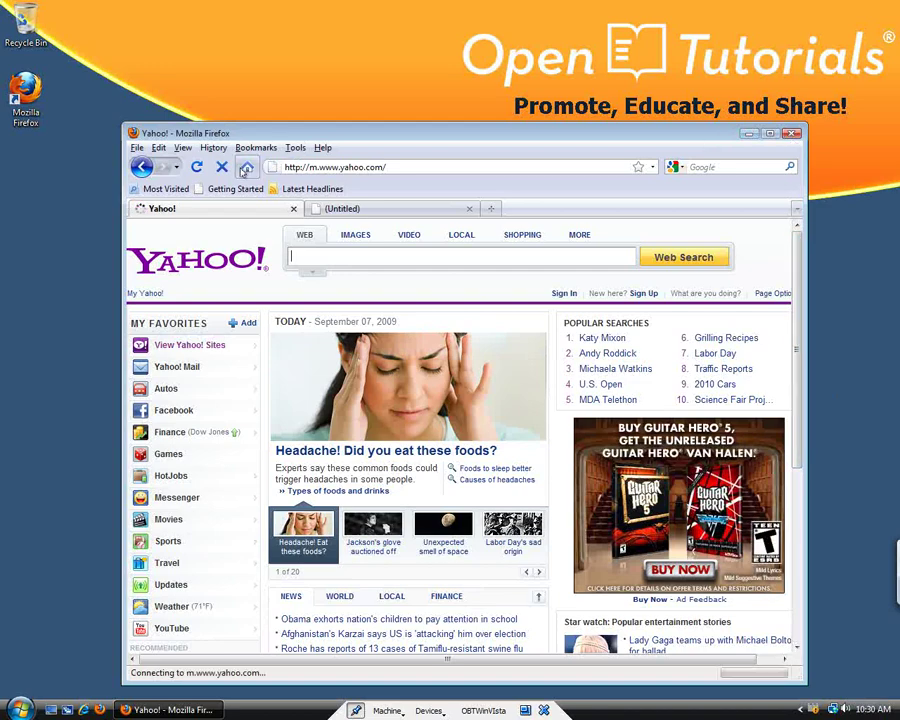
- Visit google.com, then go Home to confirm Yahoo! reloads
left_click(343, 166)
type("ya")
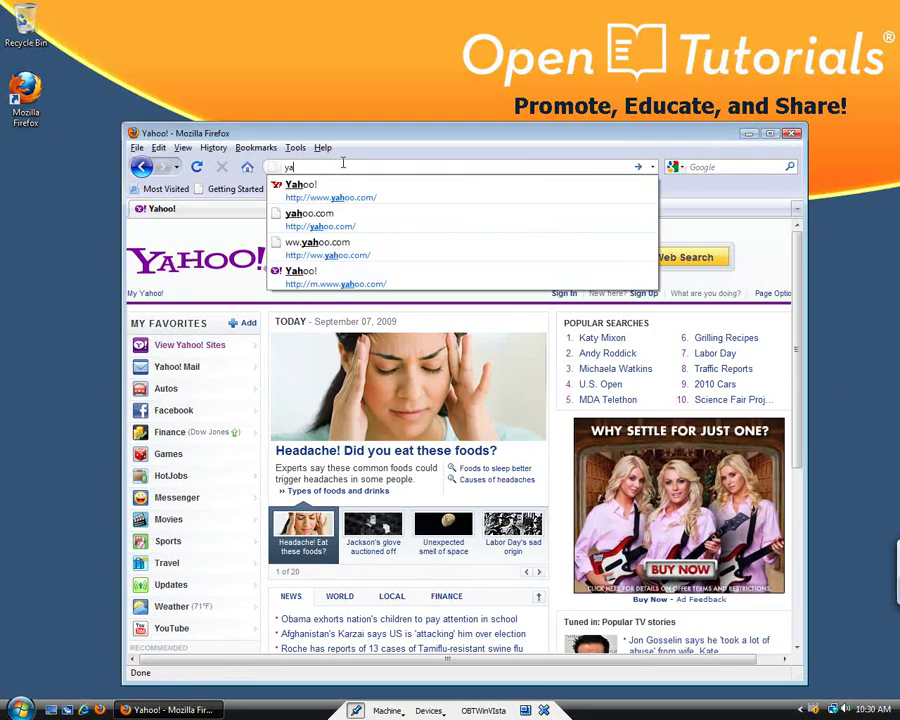
key("BackSpace")
key("BackSpace")
type("google.com")
key("Return")
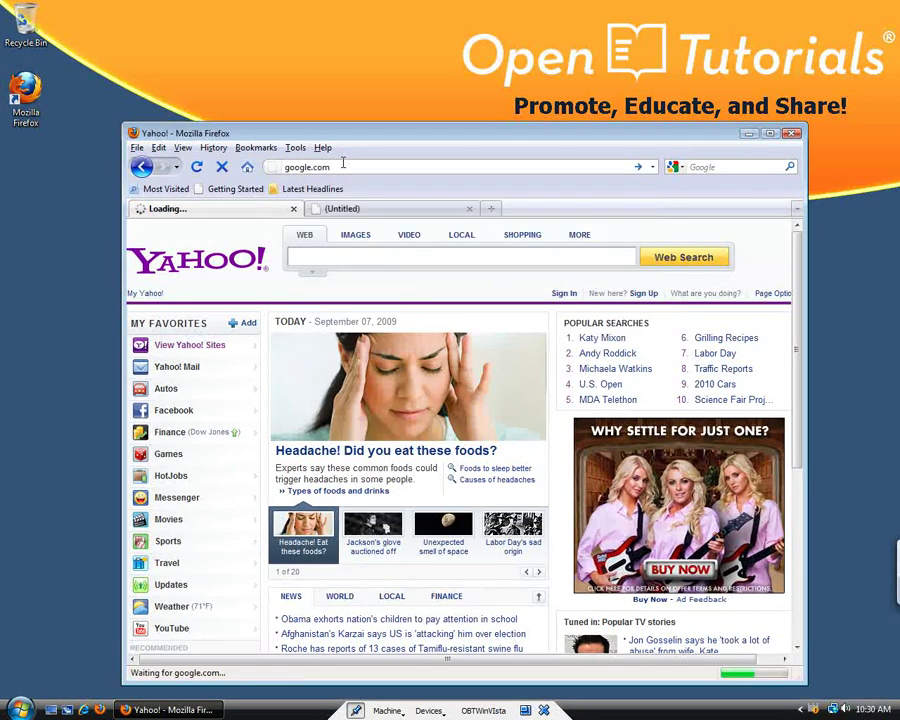
left_click(247, 167)
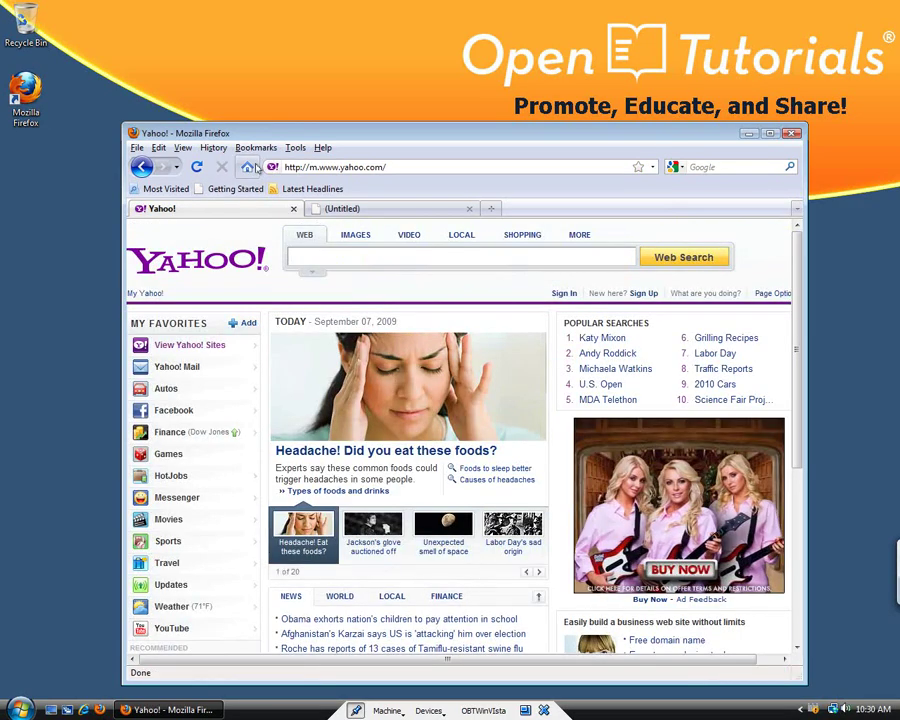
left_click(266, 150)
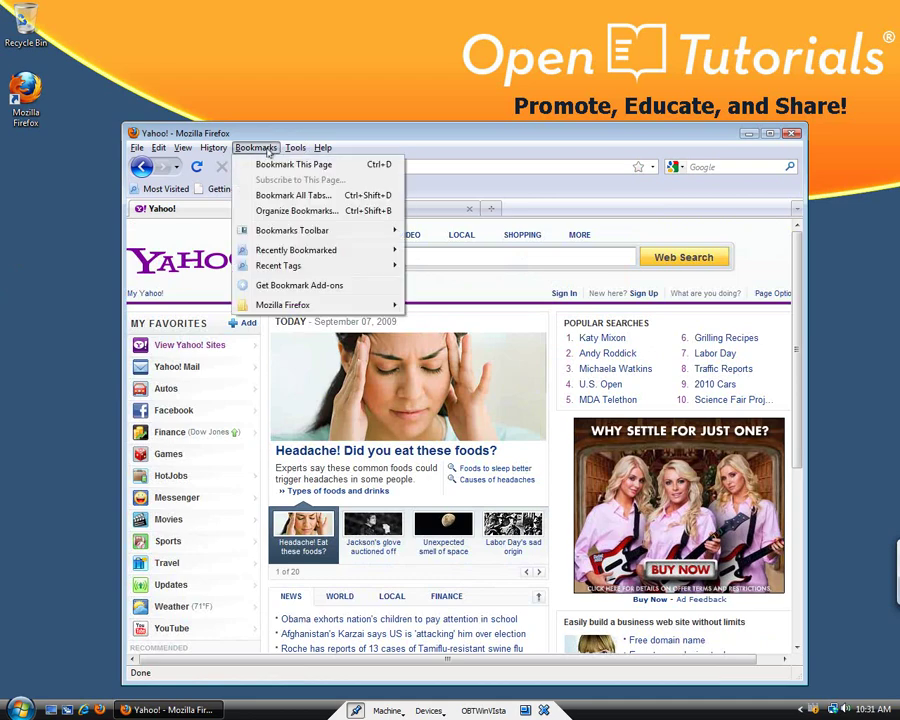
left_click(320, 287)
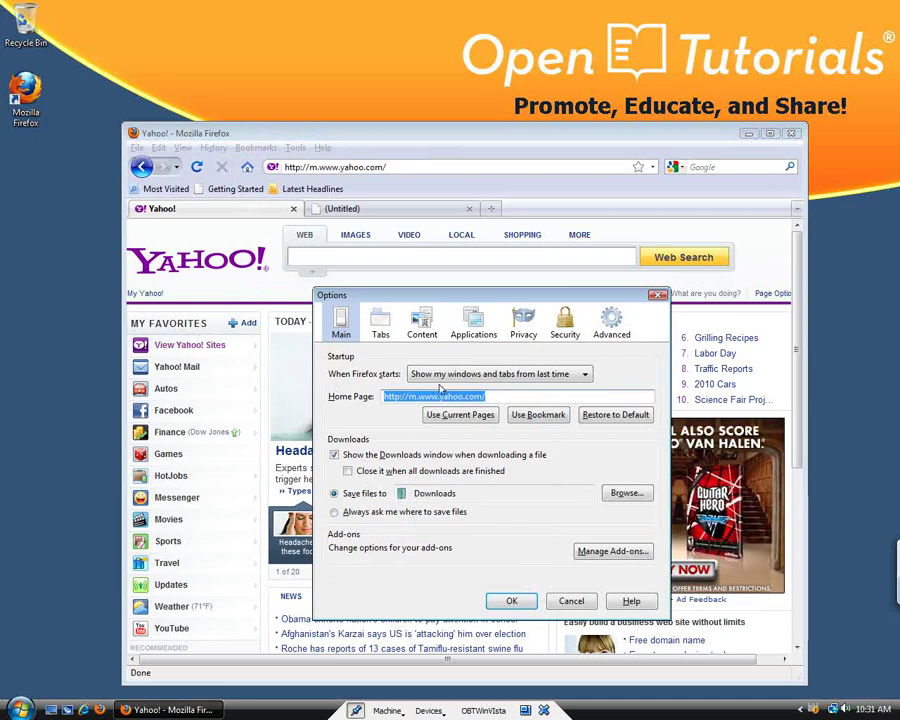
type("http://www")
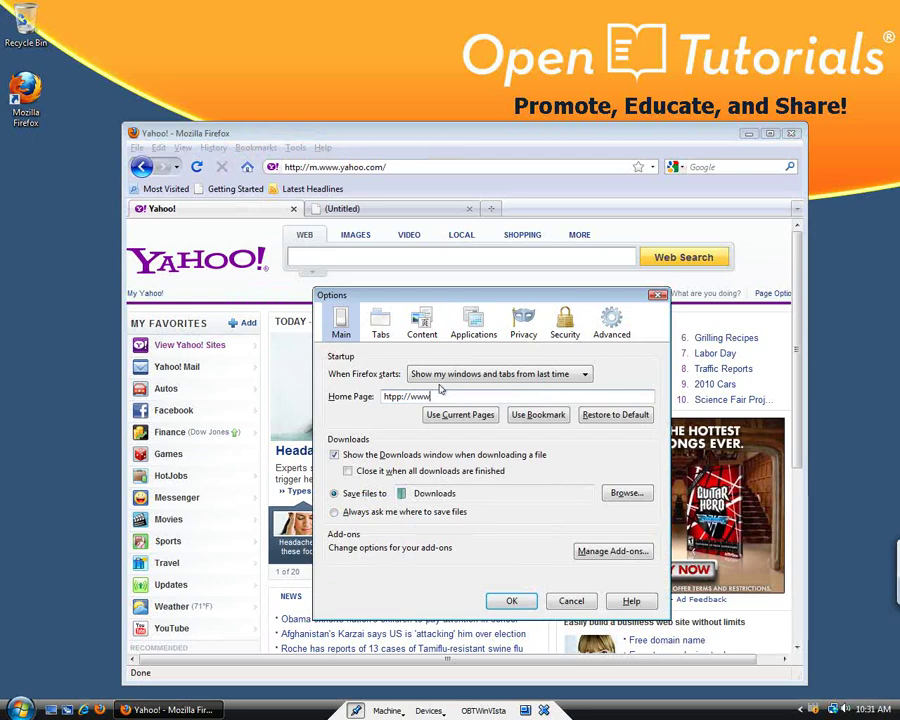
type(".openbooktuto")
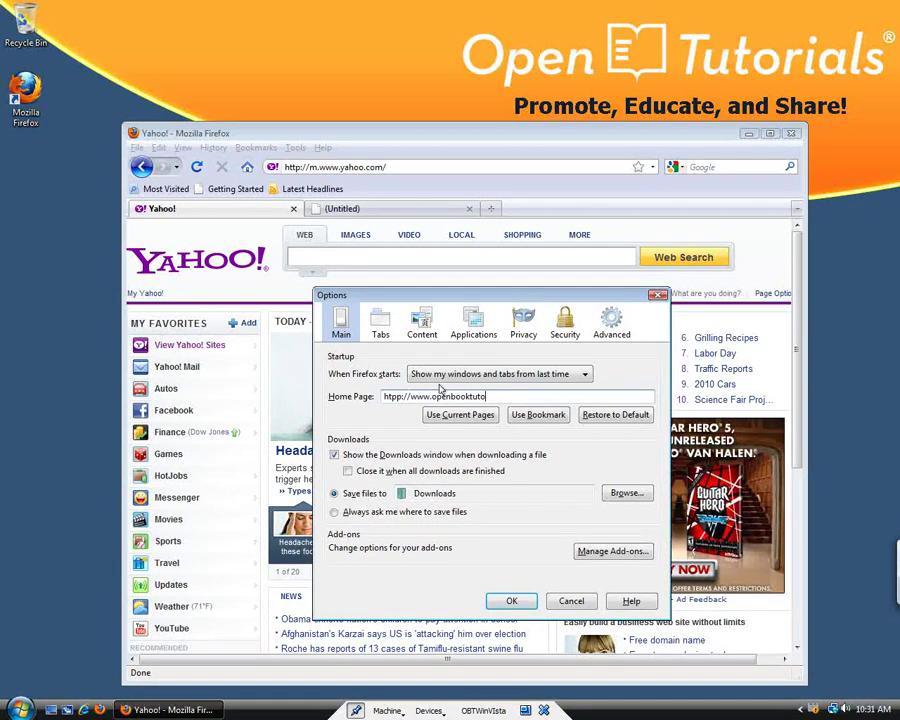
type("rials.com")
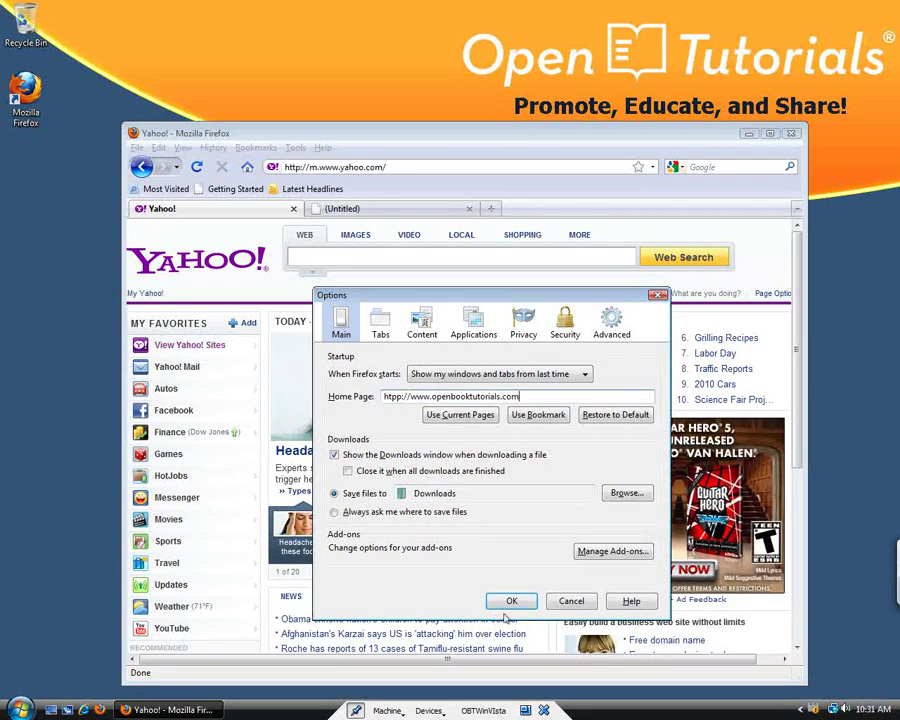
left_click(509, 603)
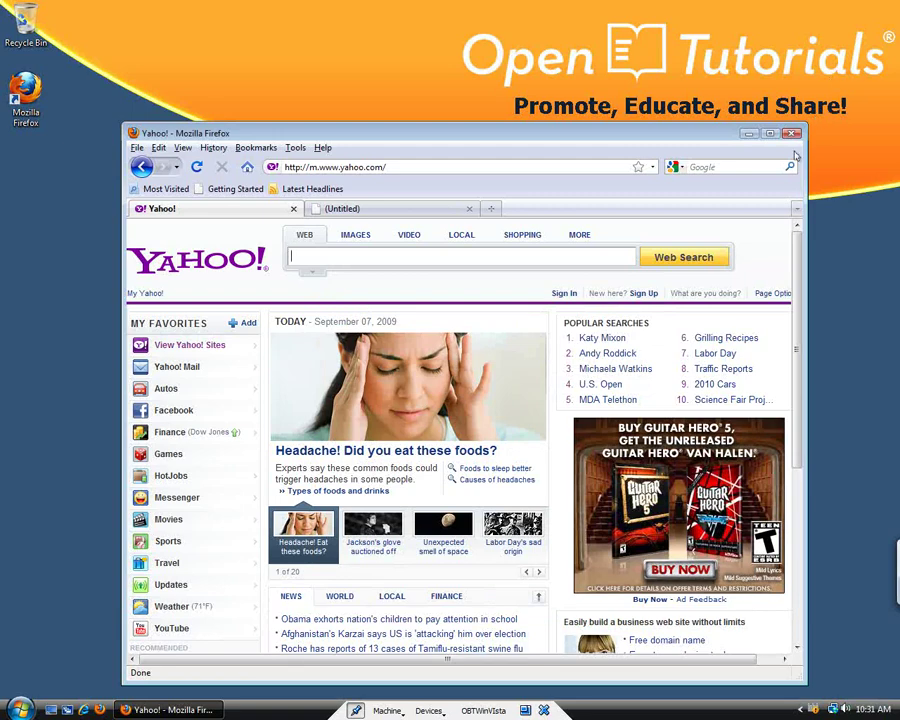
left_click(247, 167)
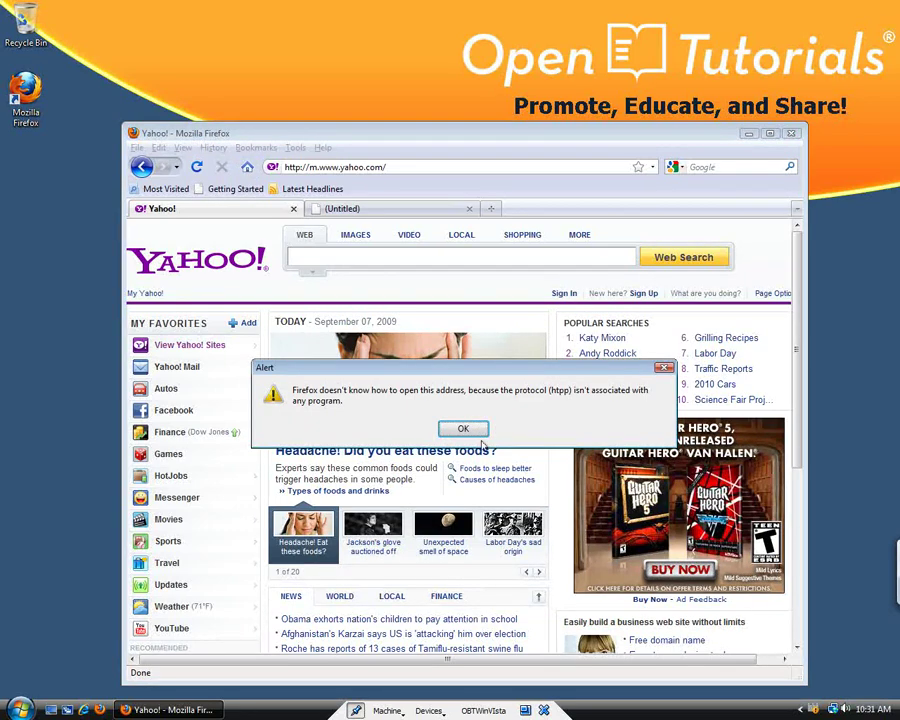
left_click(470, 432)
- Remove the extra 't' from the Home Page protocol and go Home to load OpenBookTutorials
left_click(256, 147)
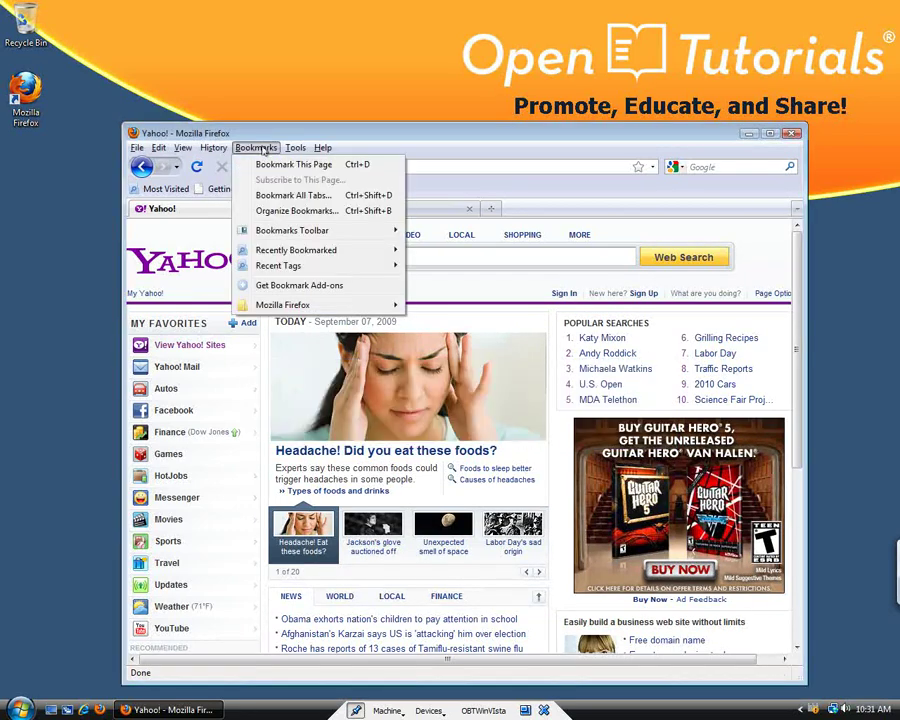
left_click(322, 289)
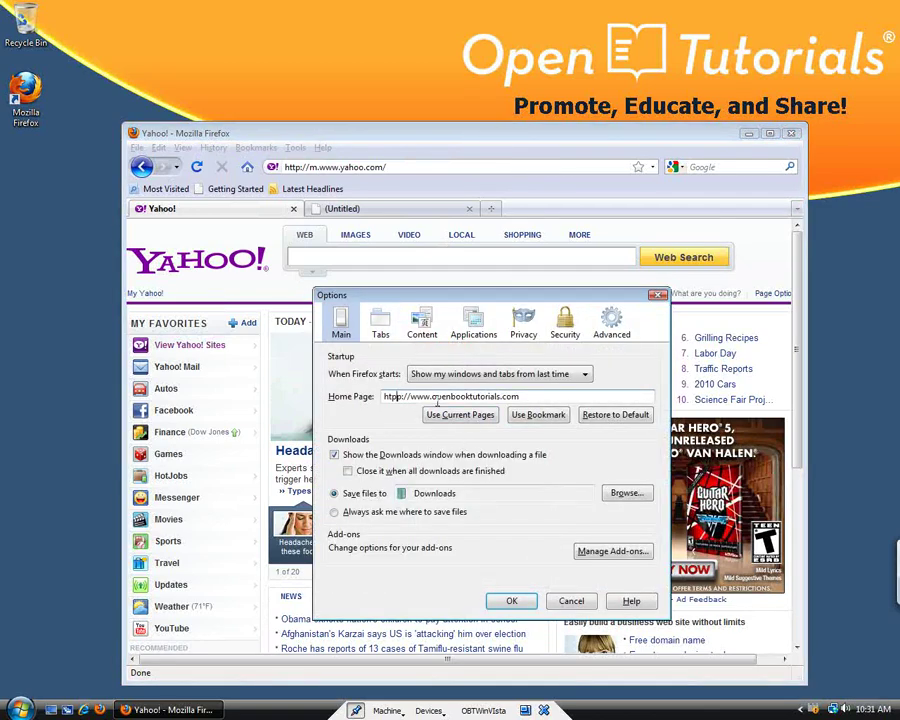
key("BackSpace")
key("Return")
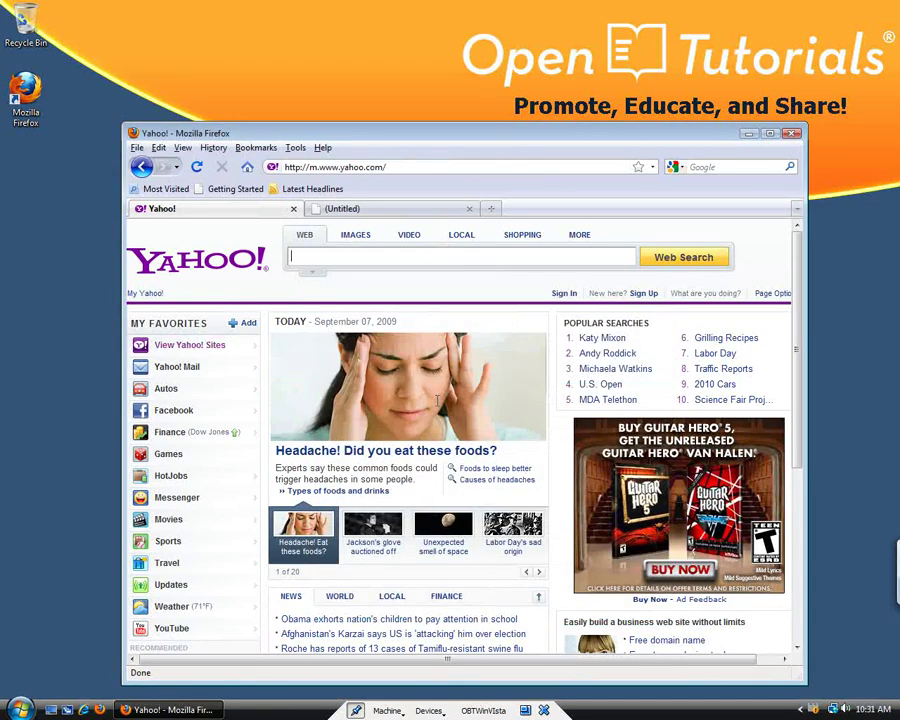
left_click(247, 167)
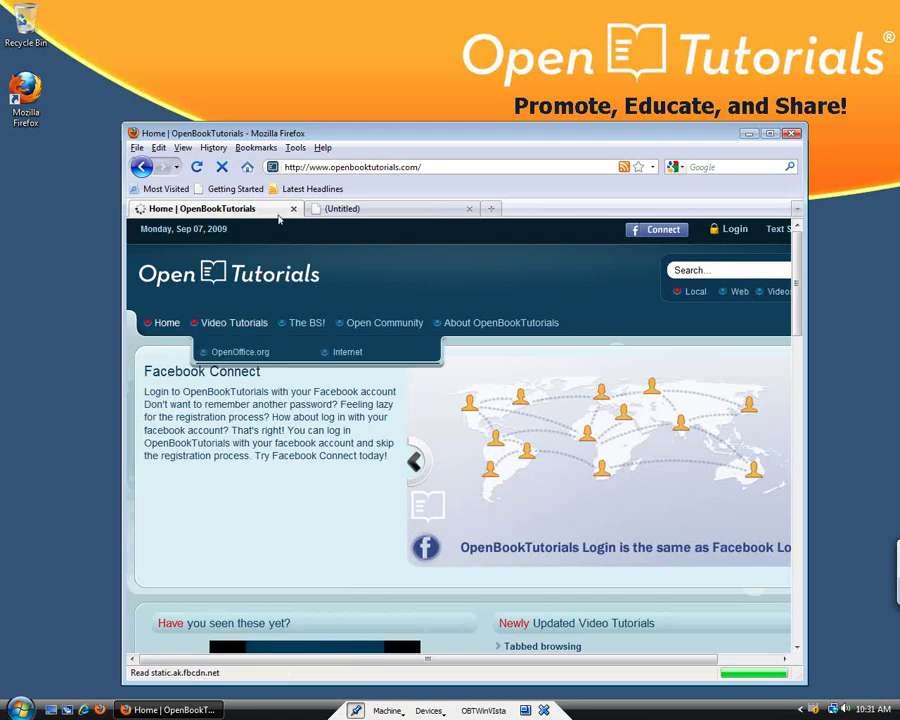
- In Options, try Restore to Default and browse Use Bookmark's folders, then cancel
left_click(295, 148)
left_click(323, 289)
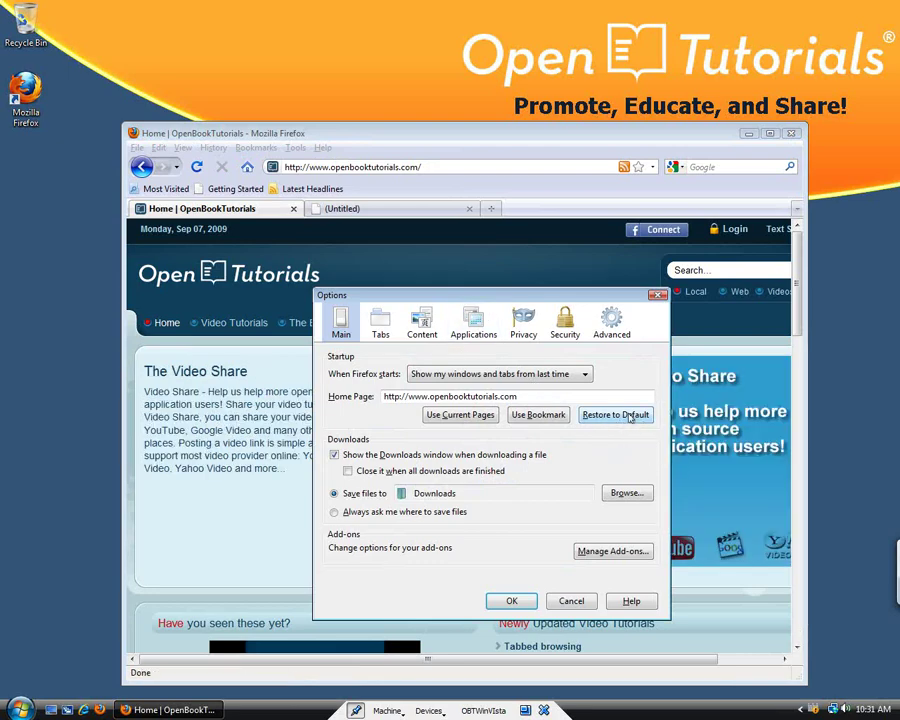
left_click(631, 418)
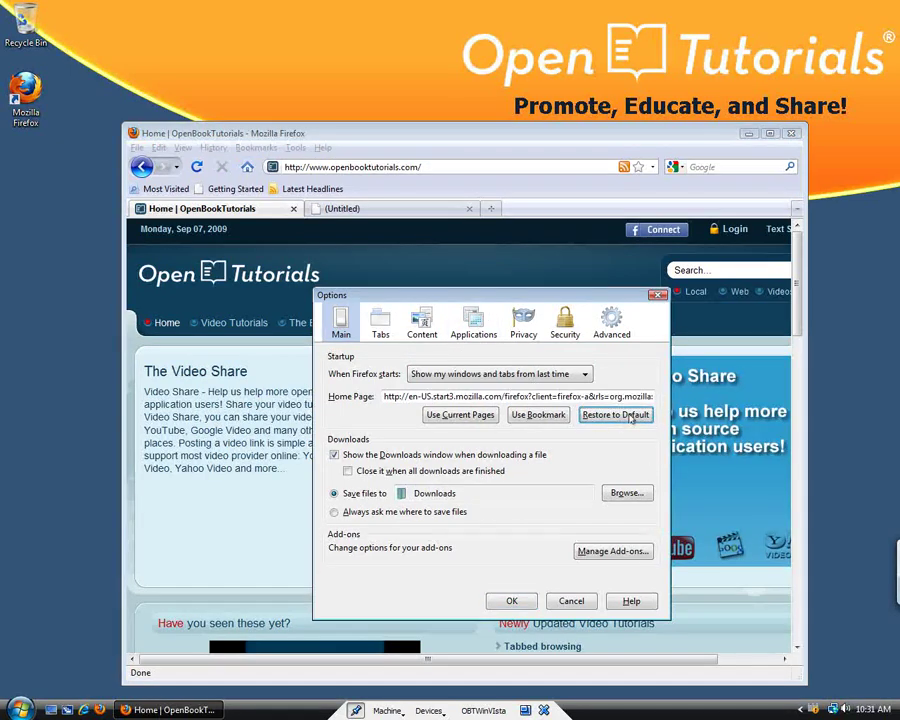
left_click(543, 415)
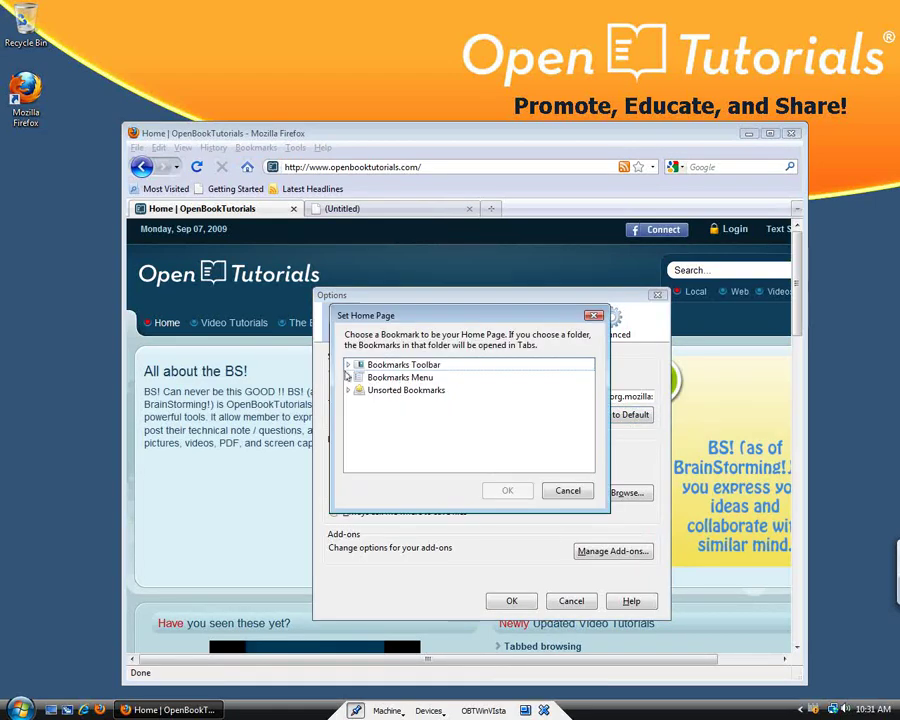
left_click(348, 377)
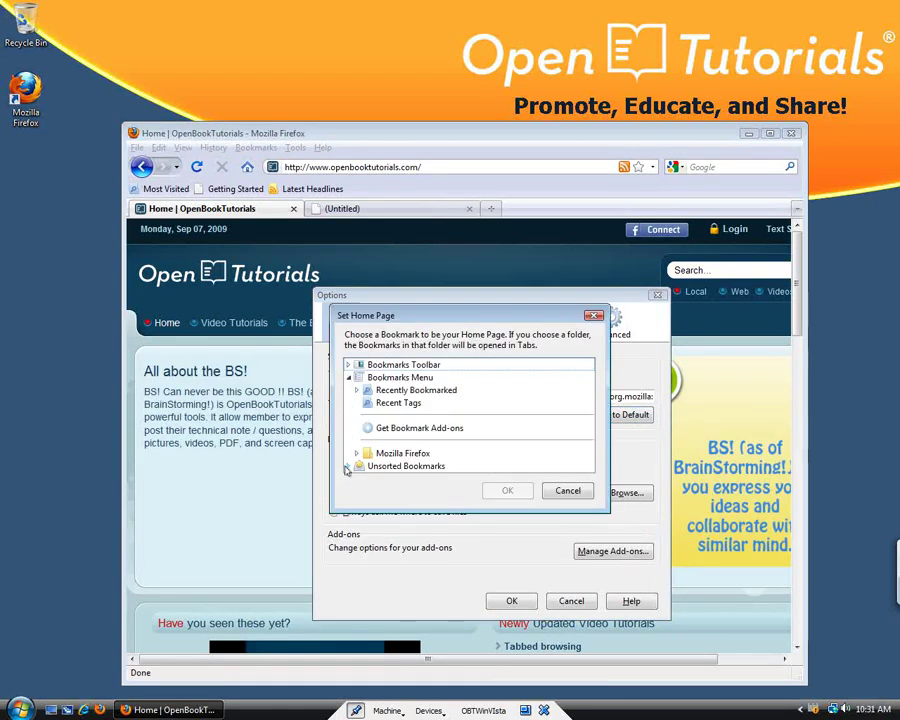
left_click(460, 465)
left_click(568, 490)
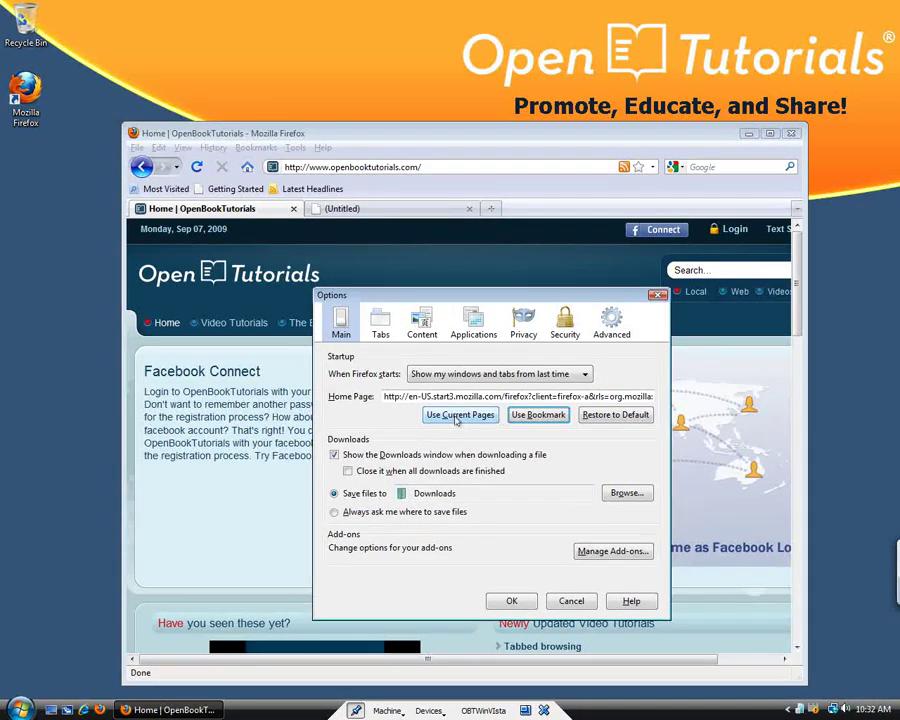
- Save the current pages, OpenBookTutorials plus a blank tab, as the home page
left_click(443, 416)
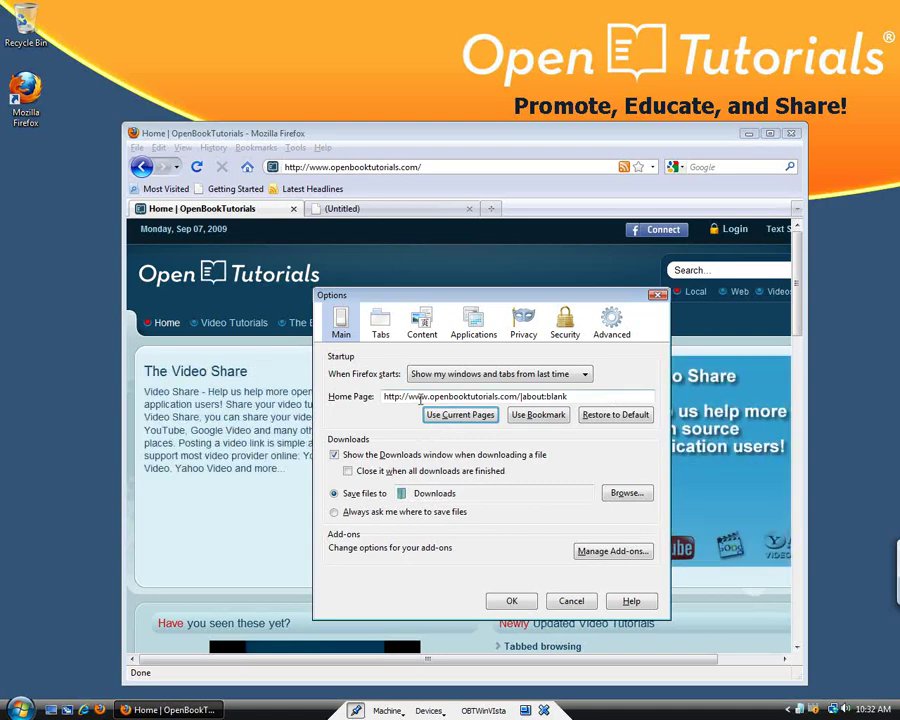
left_click(513, 603)
scroll(524, 618, "down", 5)
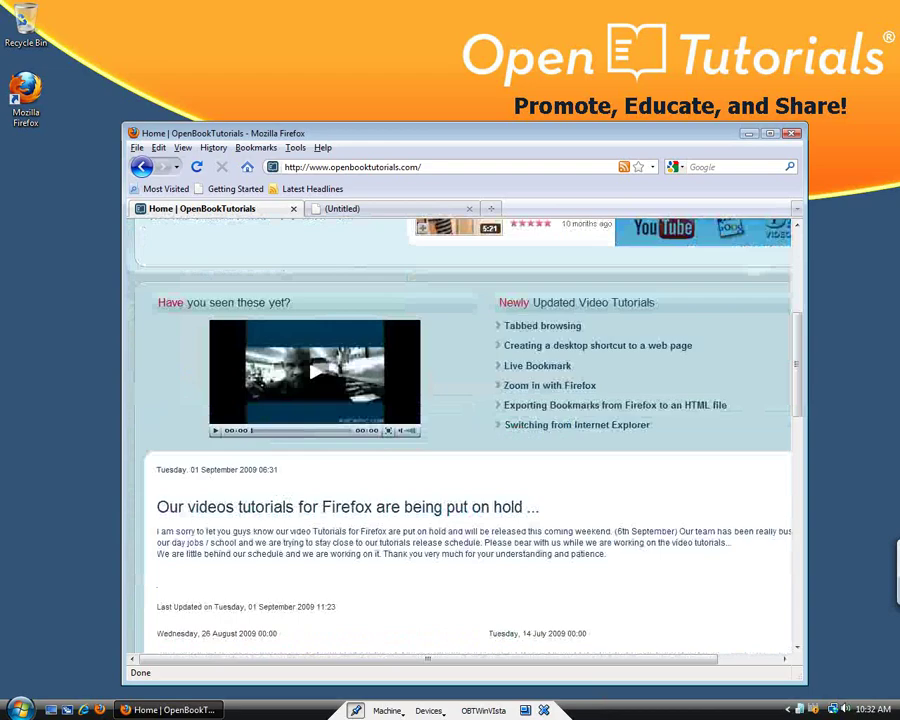
scroll(450, 580, "down", 7)
scroll(377, 545, "down", 3)
scroll(377, 545, "down", 3)
scroll(377, 545, "down", 2)
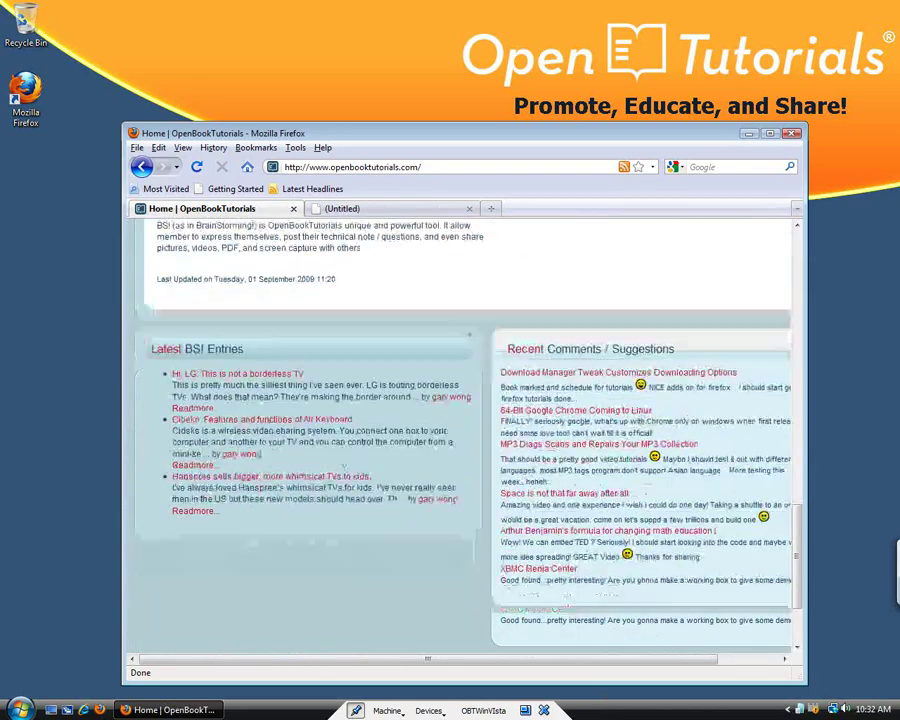